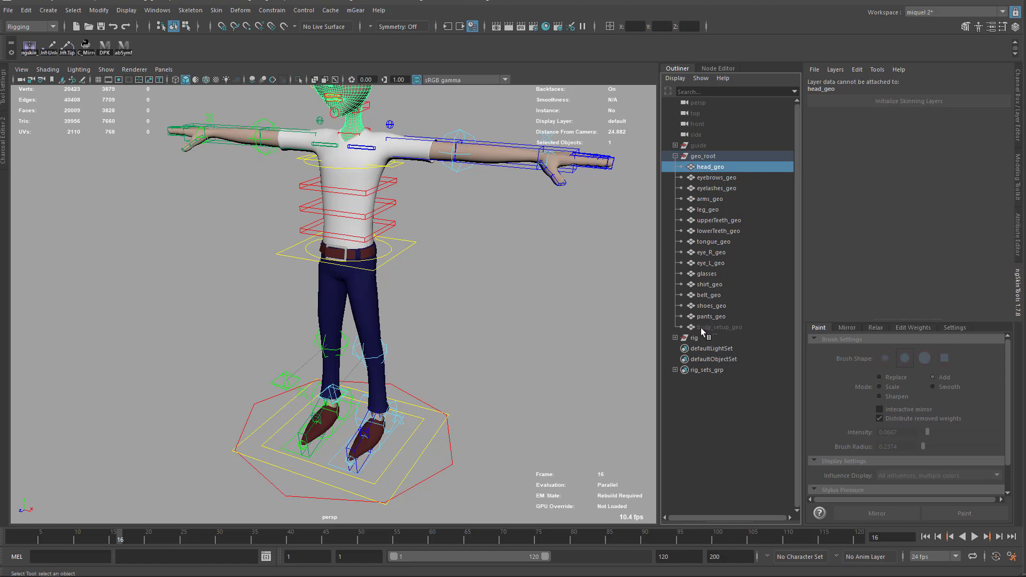
- Hide the geo_root meshes from head_geo through pants_geo and show body_setup_geo instead
shift+click(707, 318)
key(ctrl+h)
click(713, 327)
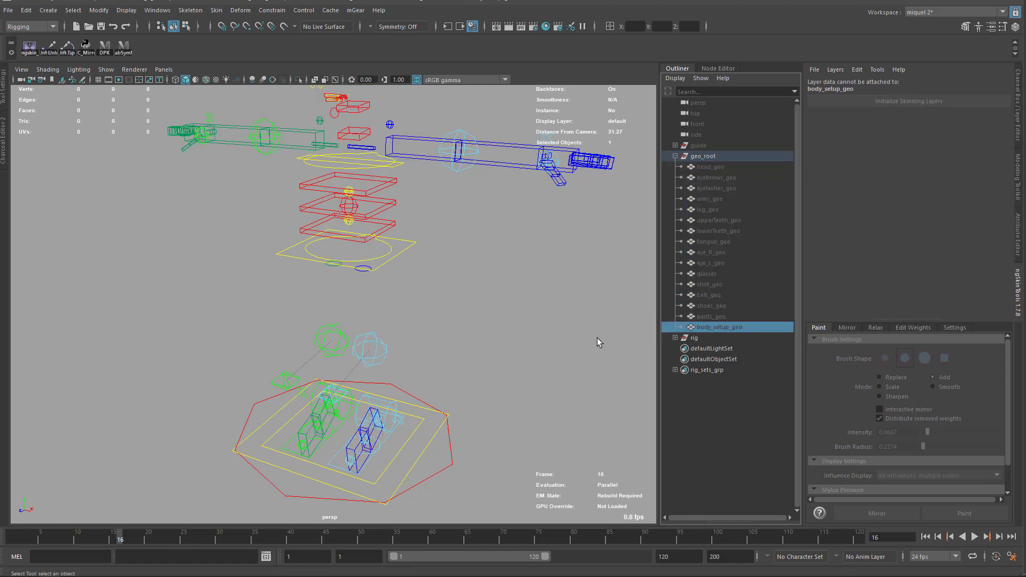
key(shift+h)
- Examine the body_setup_geo mesh from head to feet from several angles, then deselect it
alt+middle_drag(470, 250, 472, 234)
alt+right_drag(505, 293, 403, 251)
alt+middle_drag(402, 251, 421, 275)
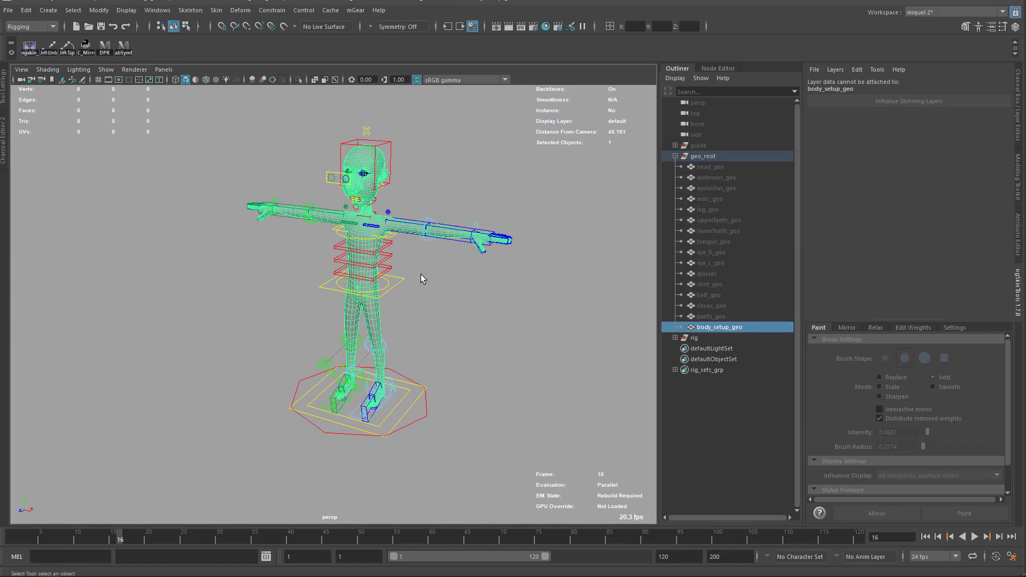
alt+right_drag(272, 299, 422, 334)
alt+middle_drag(422, 334, 431, 294)
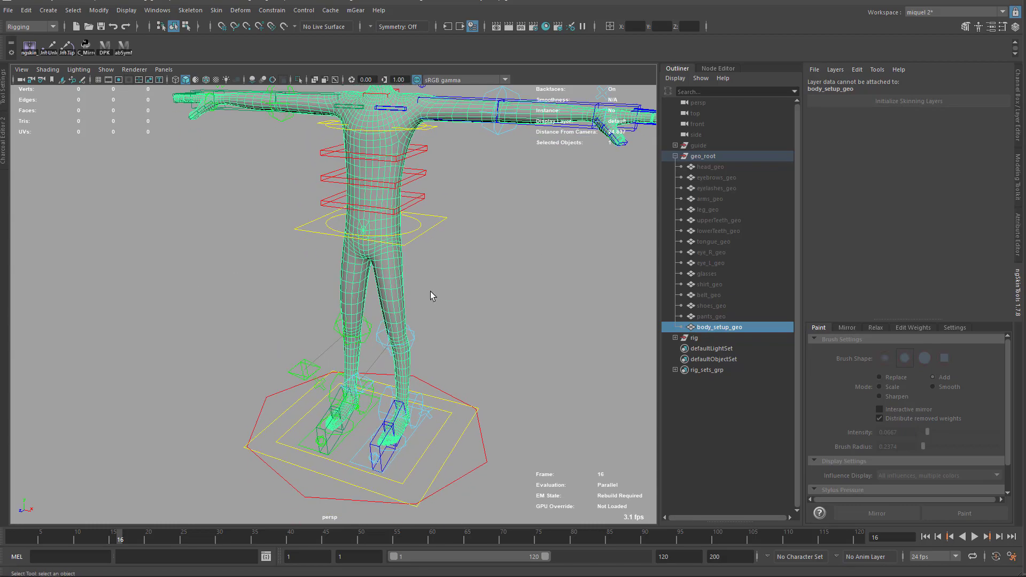
alt+drag(431, 294, 457, 245)
alt+middle_drag(386, 142, 384, 150)
alt+drag(385, 154, 408, 286)
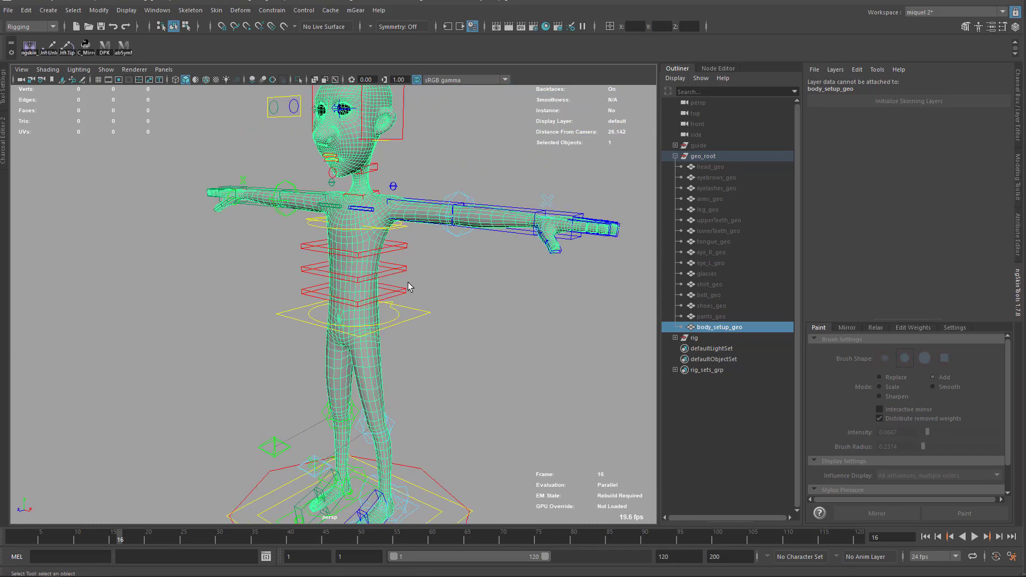
alt+right_drag(428, 304, 394, 216)
alt+middle_drag(394, 216, 408, 194)
alt+drag(408, 241, 422, 272)
alt+middle_drag(422, 272, 445, 297)
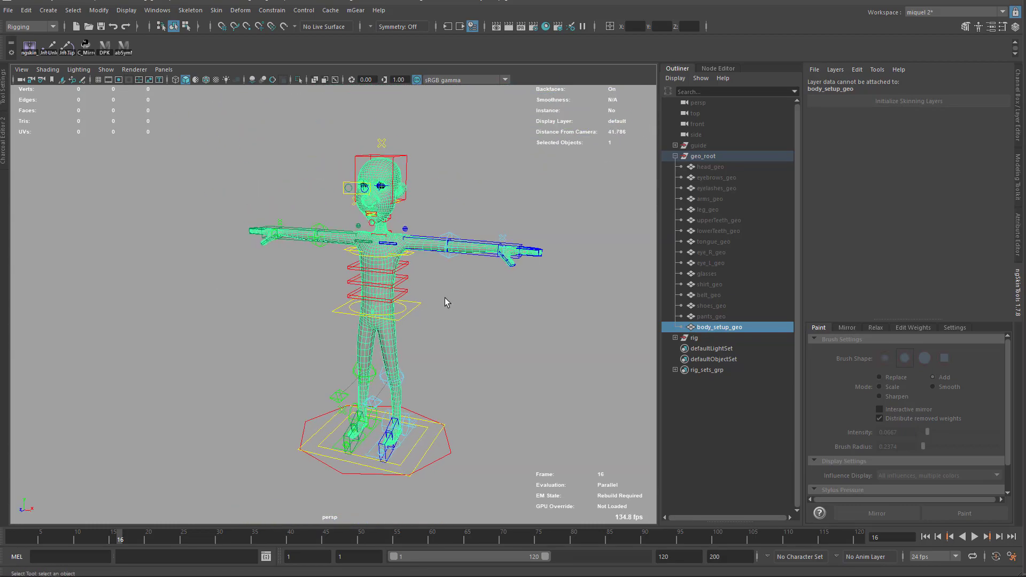
click(484, 296)
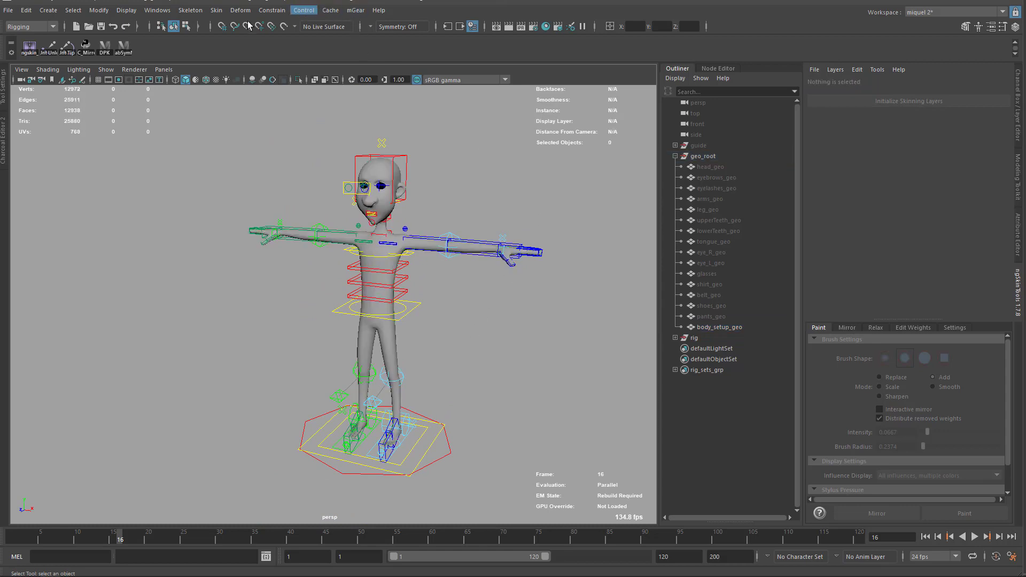
- Open the Bind Skin options and reset them to their defaults
click(217, 10)
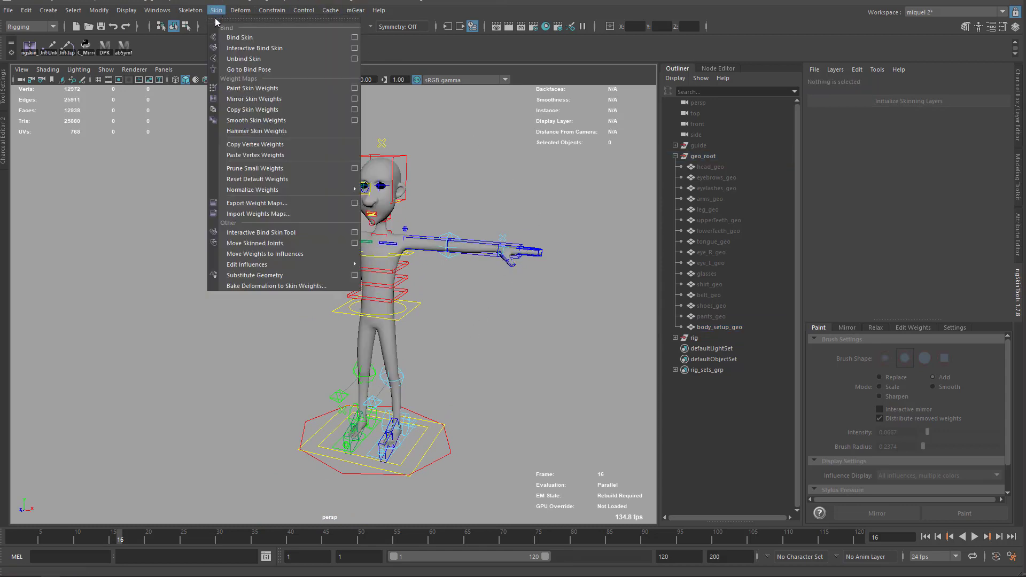
click(353, 38)
click(374, 94)
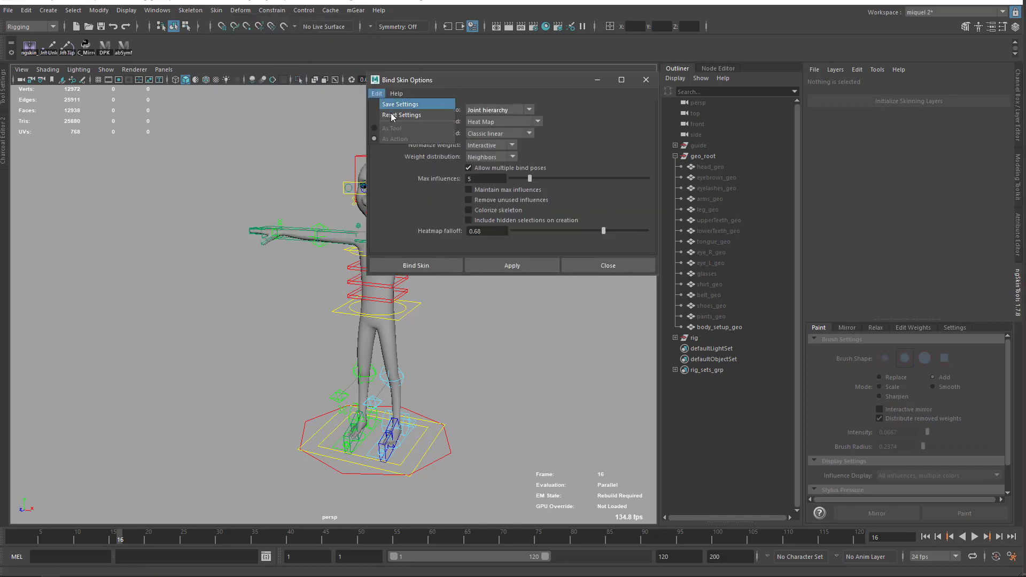
click(406, 116)
drag(496, 80, 542, 152)
- Set the skin bind method to Heat Map and the weight distribution to Neighbors
scroll(374, 322, up, 3)
alt+middle_drag(374, 323, 300, 289)
scroll(300, 288, up, 2)
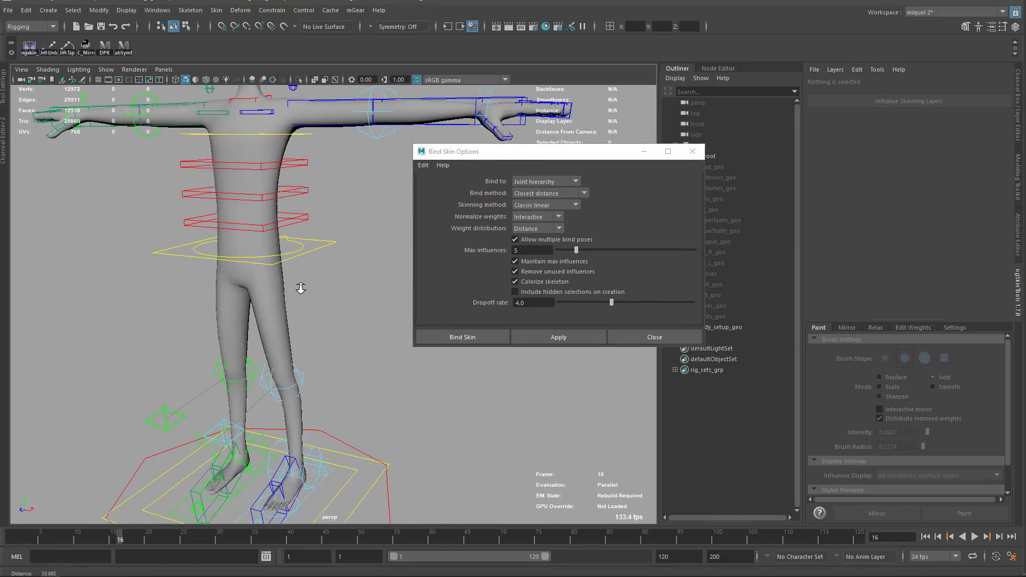
scroll(300, 288, down, 3)
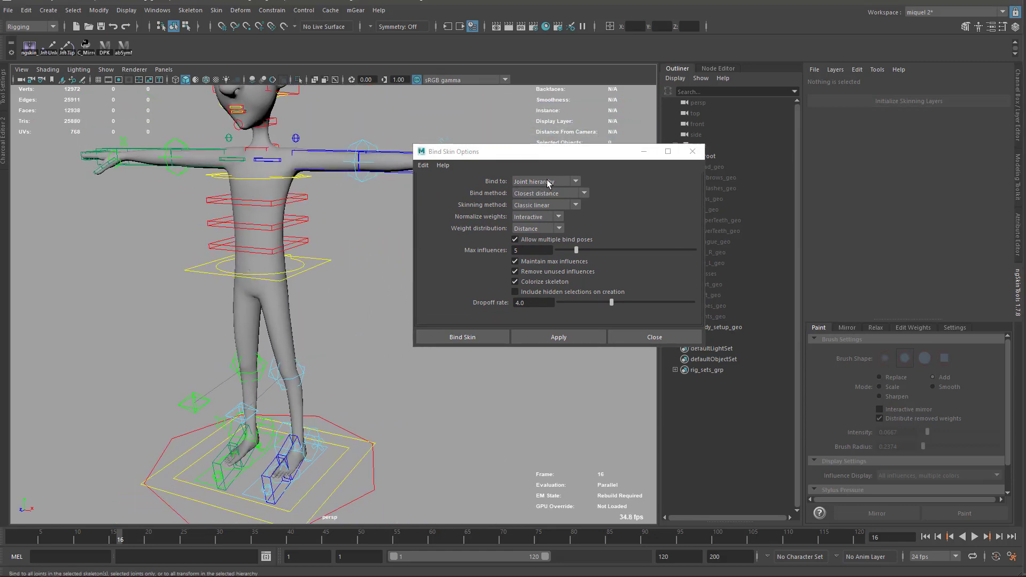
click(532, 194)
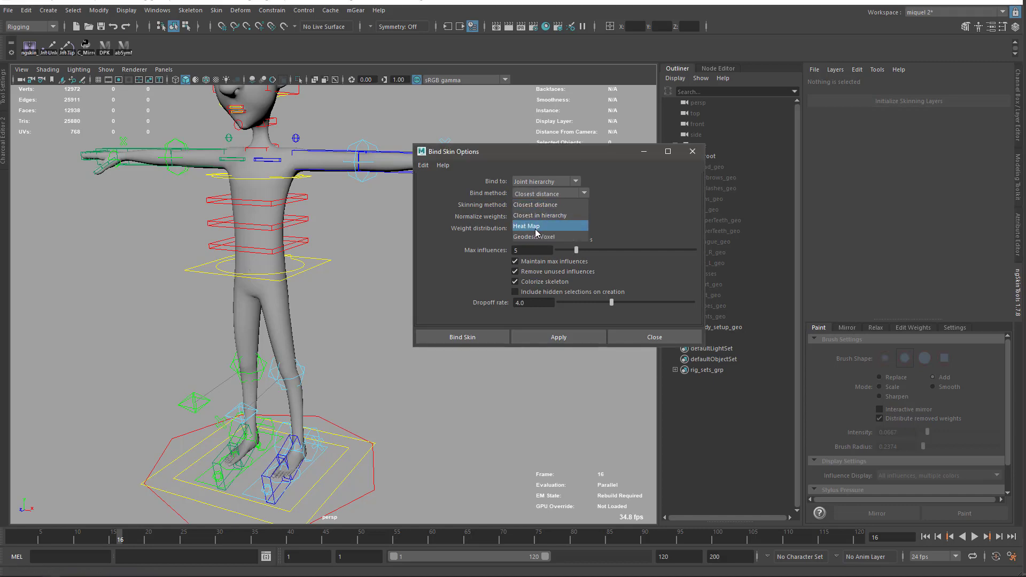
click(535, 225)
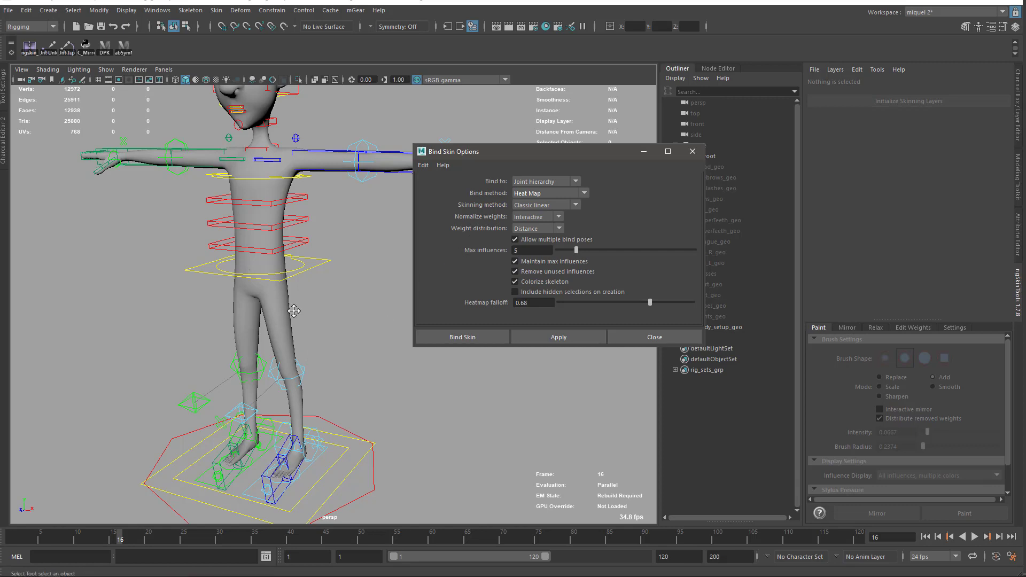
alt+middle_drag(294, 311, 296, 273)
alt+drag(296, 273, 300, 233)
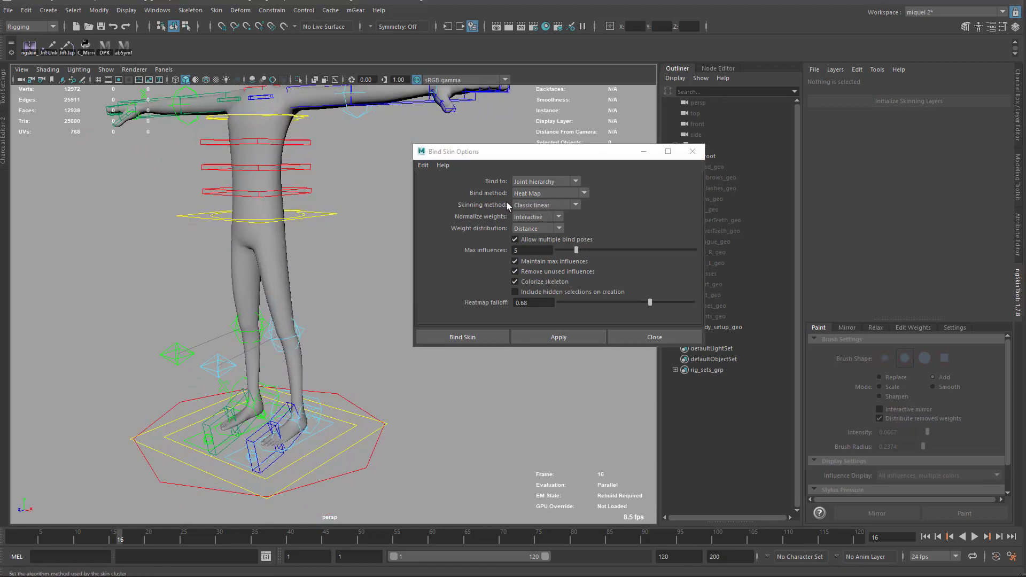
click(540, 227)
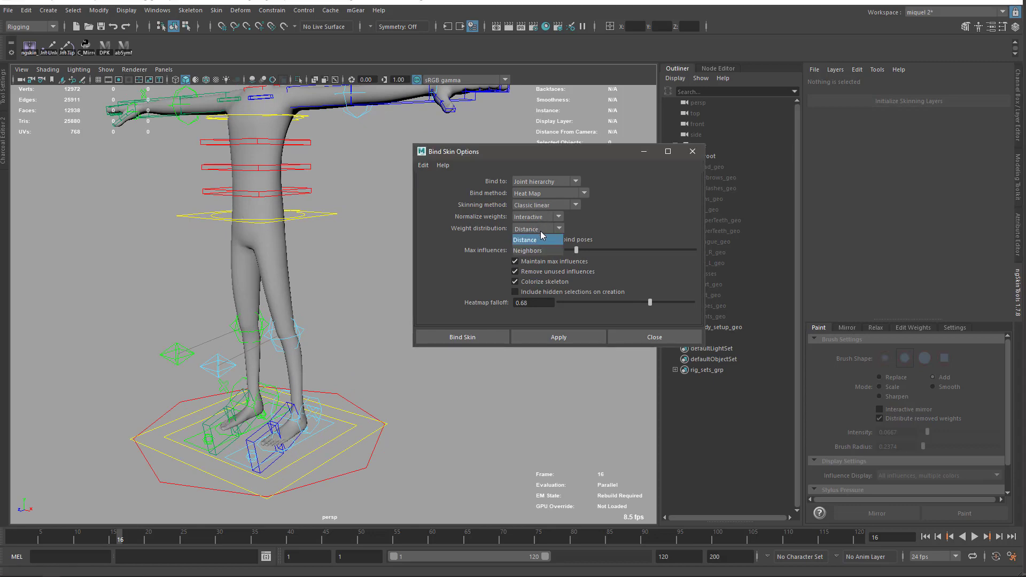
click(524, 246)
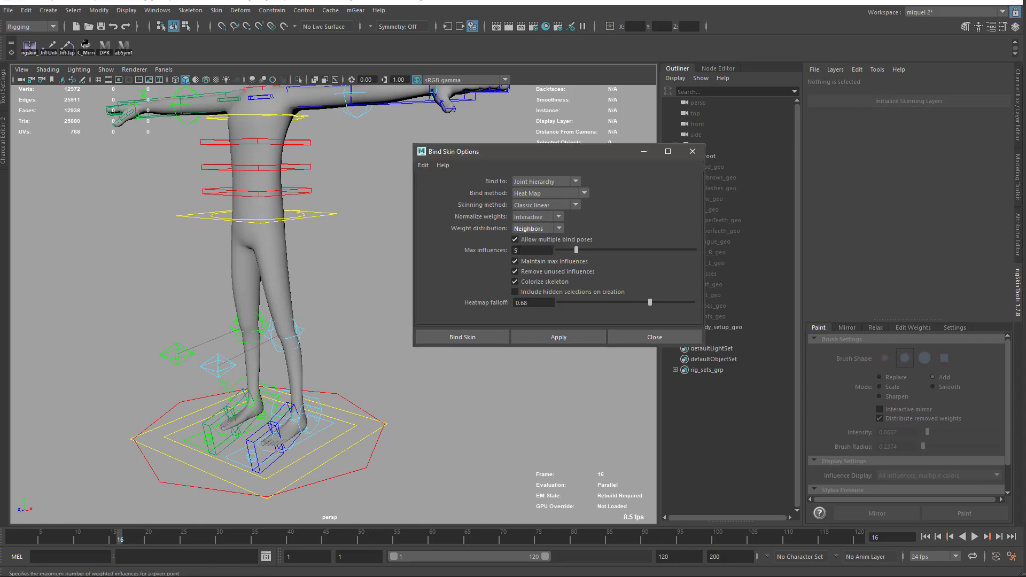
- Turn off Maintain max influences, Remove unused influences and Colorize skeleton for the bind
click(515, 261)
click(516, 272)
click(516, 282)
alt+middle_drag(320, 163, 285, 174)
drag(508, 152, 439, 149)
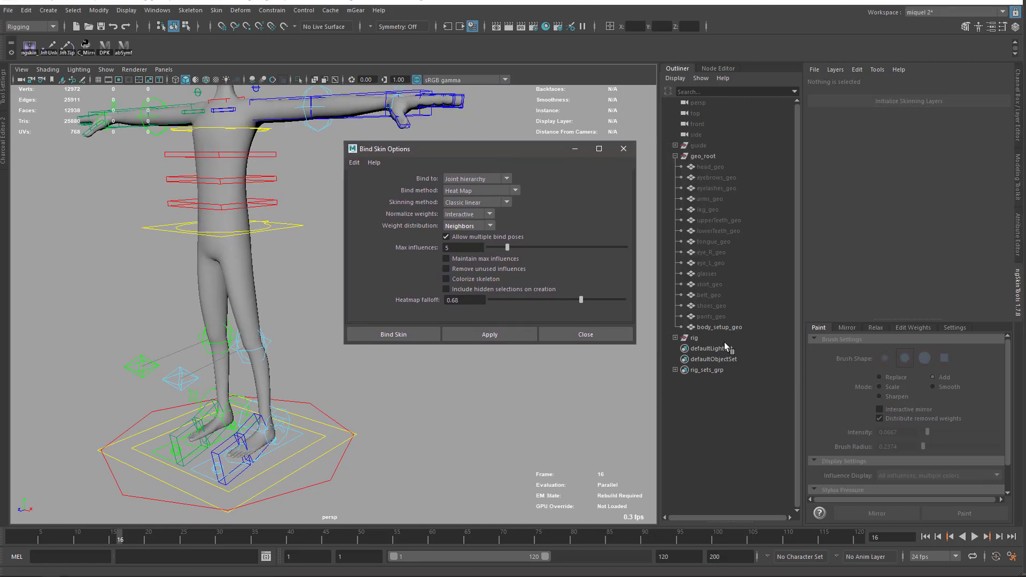
- Bind body_setup_geo to the spine_C0_0_jnt joint hierarchy under jnt_org and close the bind options
mouse_move(261, 196)
alt+middle_down()
mouse_move(247, 220)
mouse_move(257, 202)
alt+middle_up()
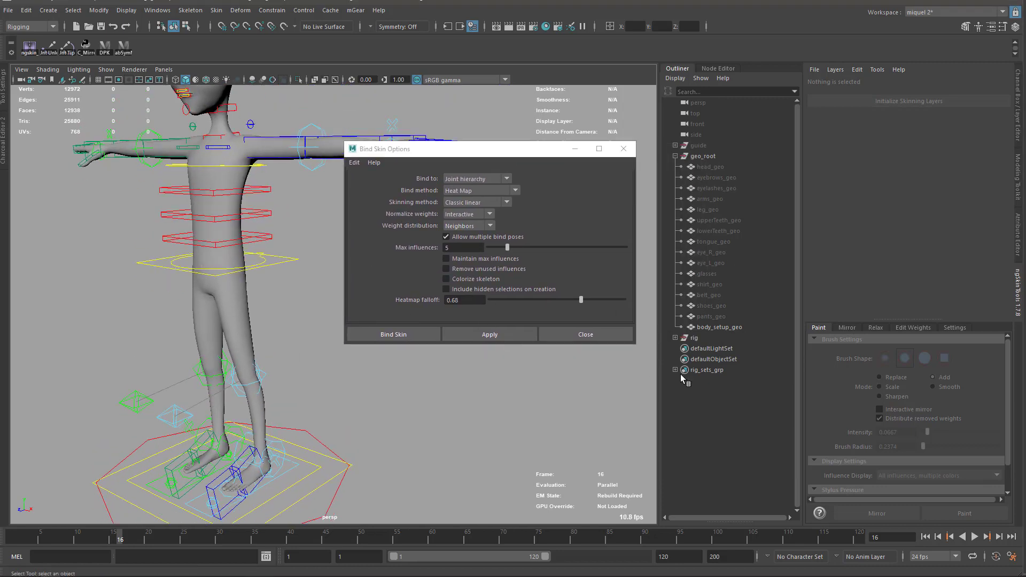
click(675, 338)
click(682, 369)
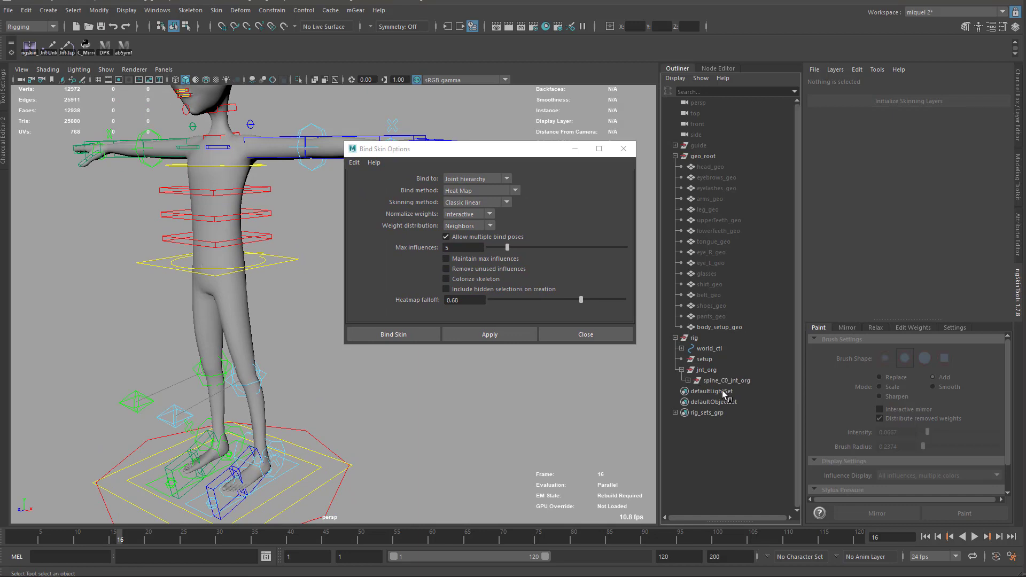
click(687, 381)
click(727, 393)
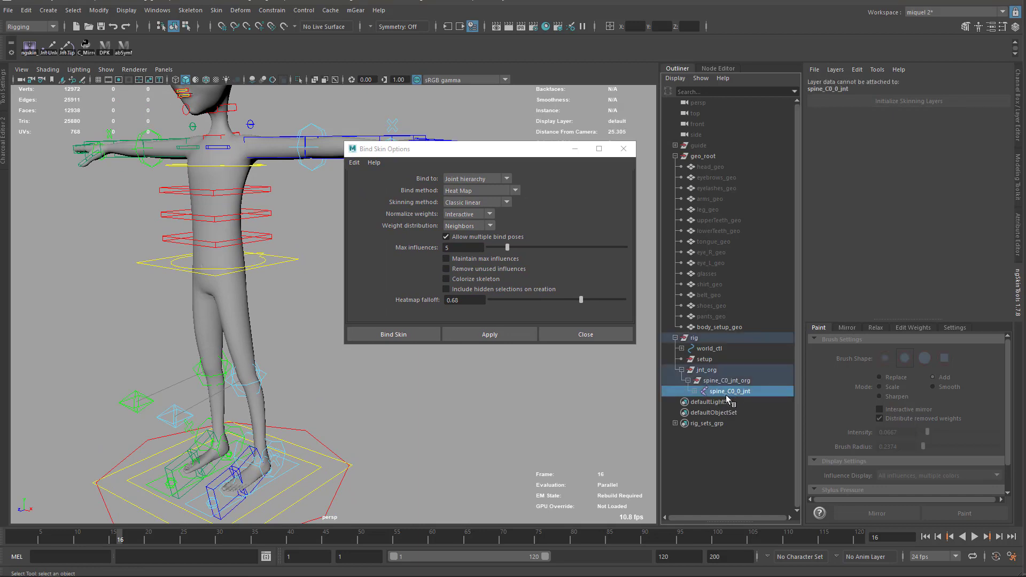
ctrl+click(710, 329)
click(488, 336)
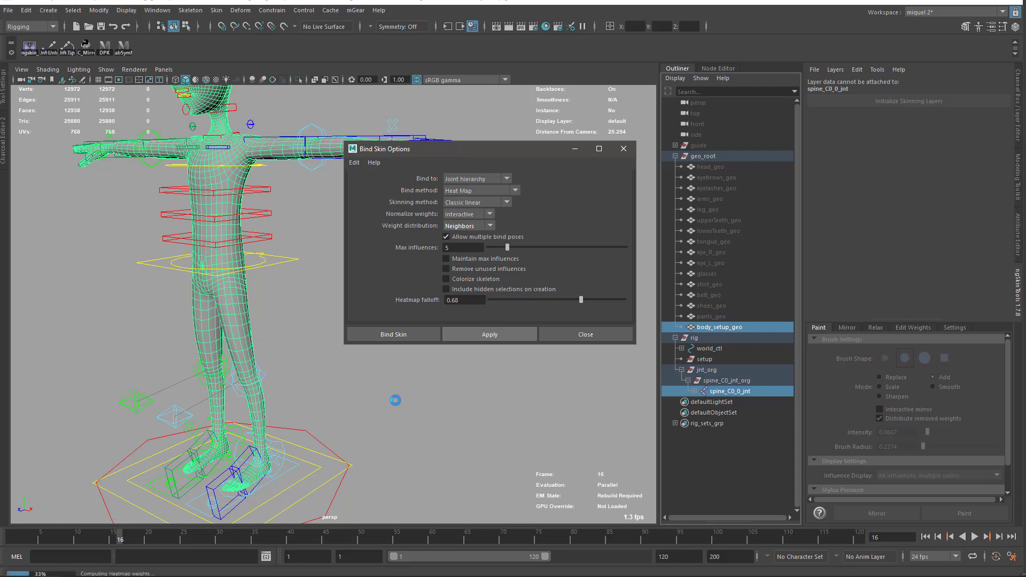
click(578, 337)
- Rotate the left forearm control arm_L0_fk1_ctl to test how the elbow deforms
alt+middle_drag(320, 269, 355, 252)
alt+right_drag(449, 372, 377, 301)
alt+middle_drag(377, 301, 420, 250)
alt+drag(403, 390, 374, 377)
alt+right_drag(374, 377, 399, 378)
alt+middle_drag(438, 196, 451, 296)
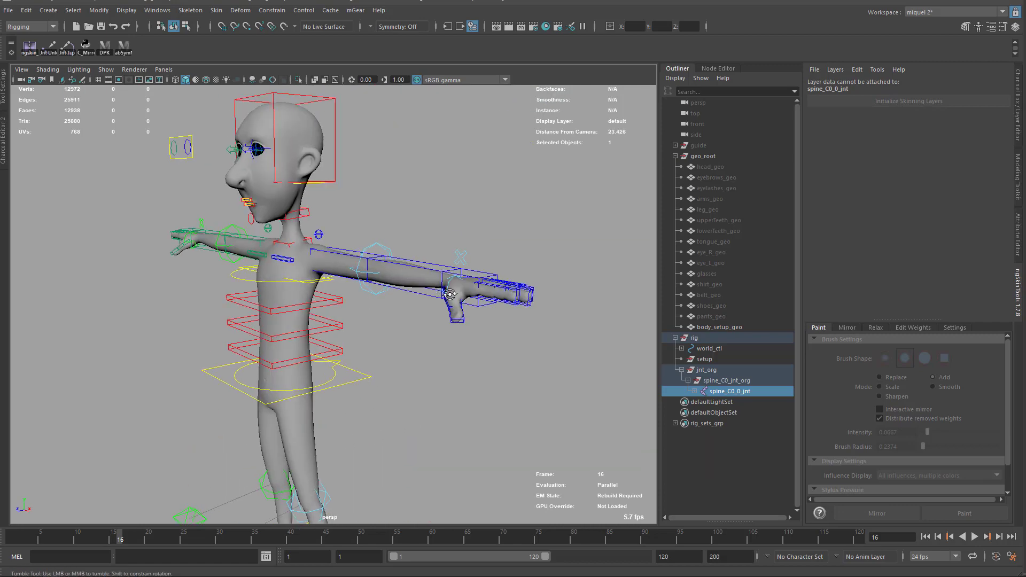
alt+right_drag(451, 296, 433, 298)
alt+drag(433, 298, 458, 259)
click(408, 300)
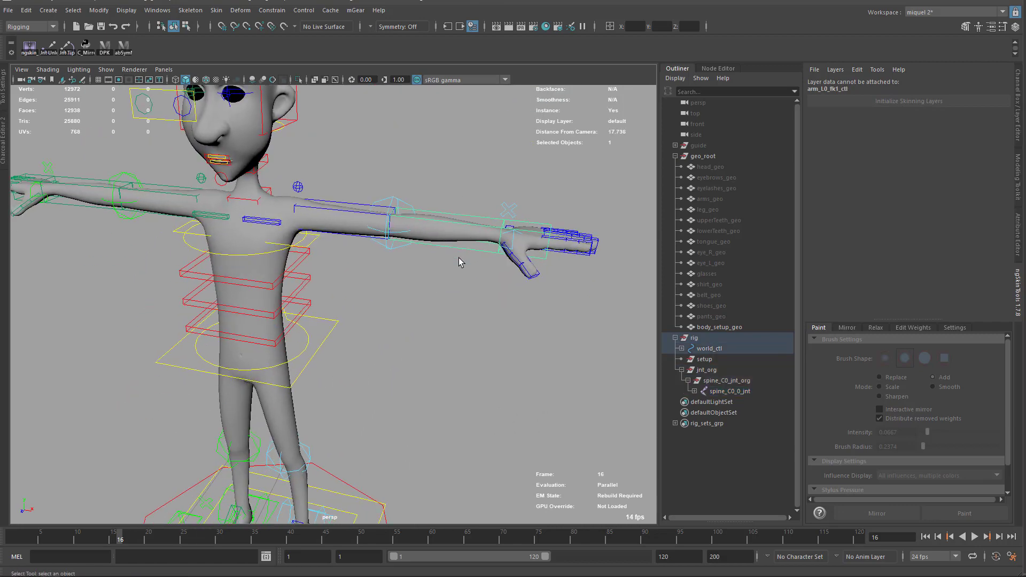
key(e)
alt+right_drag(329, 404, 323, 200)
alt+middle_drag(323, 200, 380, 210)
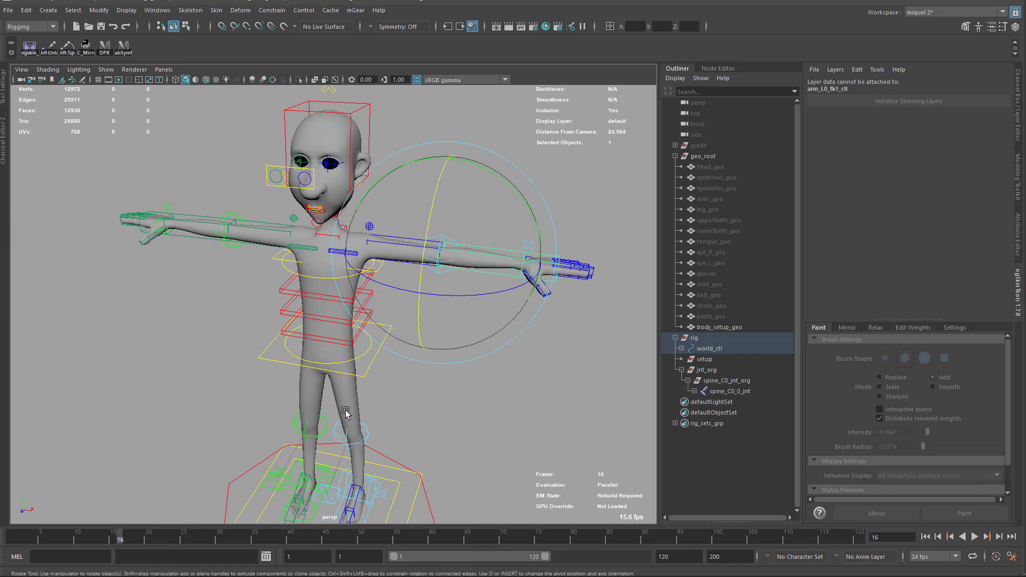
alt+drag(426, 432, 363, 303)
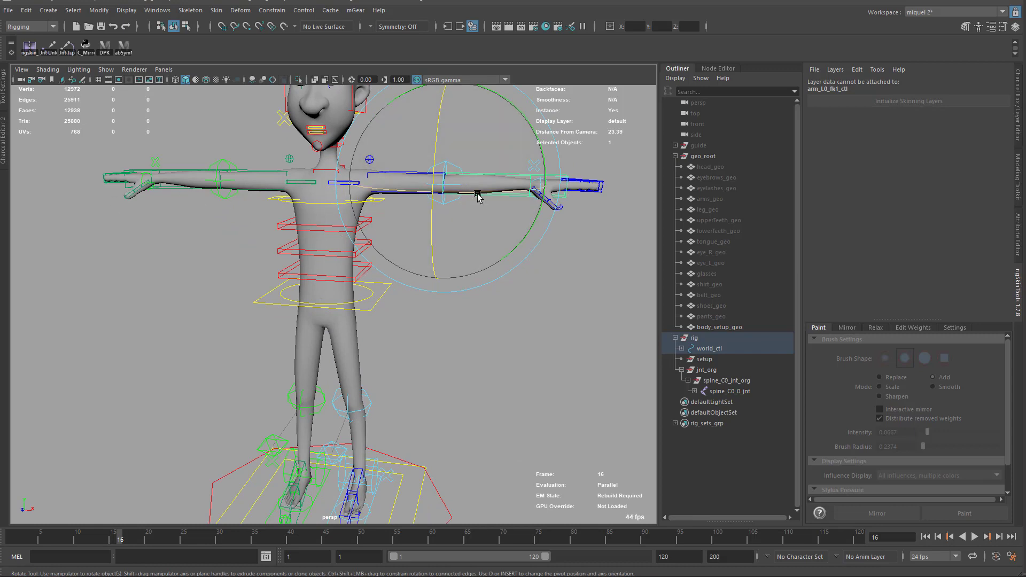
drag(478, 193, 440, 201)
key(q)
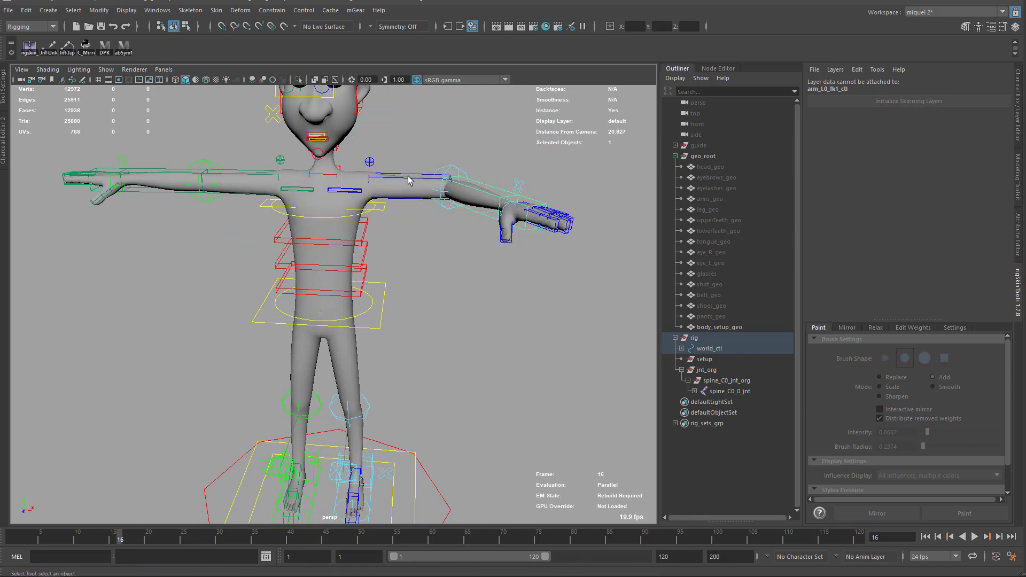
- Swing the left upper-arm control arm_L0_fk0_ctl down to test the shoulder, and undo both arm rotations
click(408, 180)
key(e)
drag(431, 101, 467, 223)
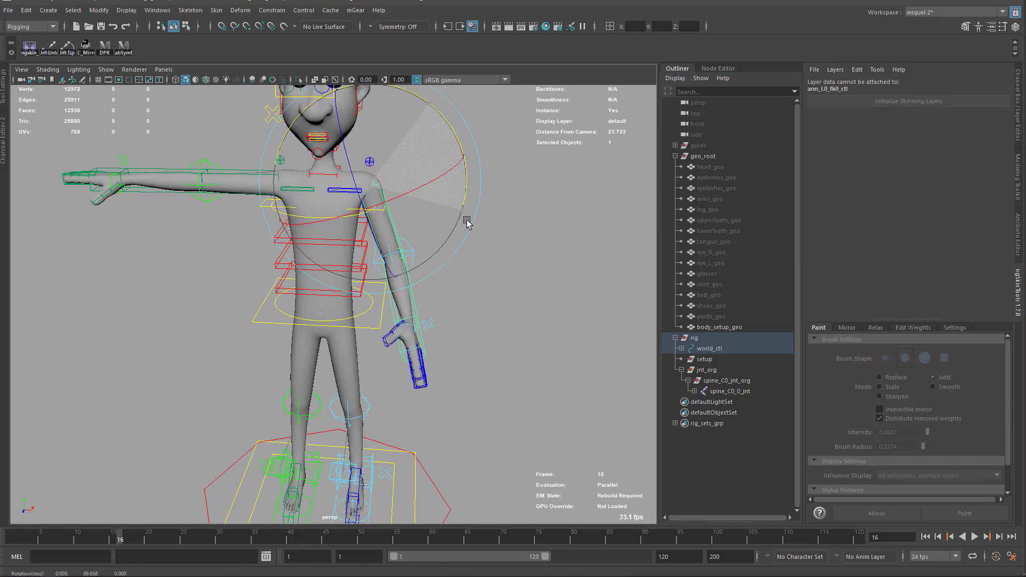
key(ctrl+z)
key(ctrl+z)
key(ctrl+z)
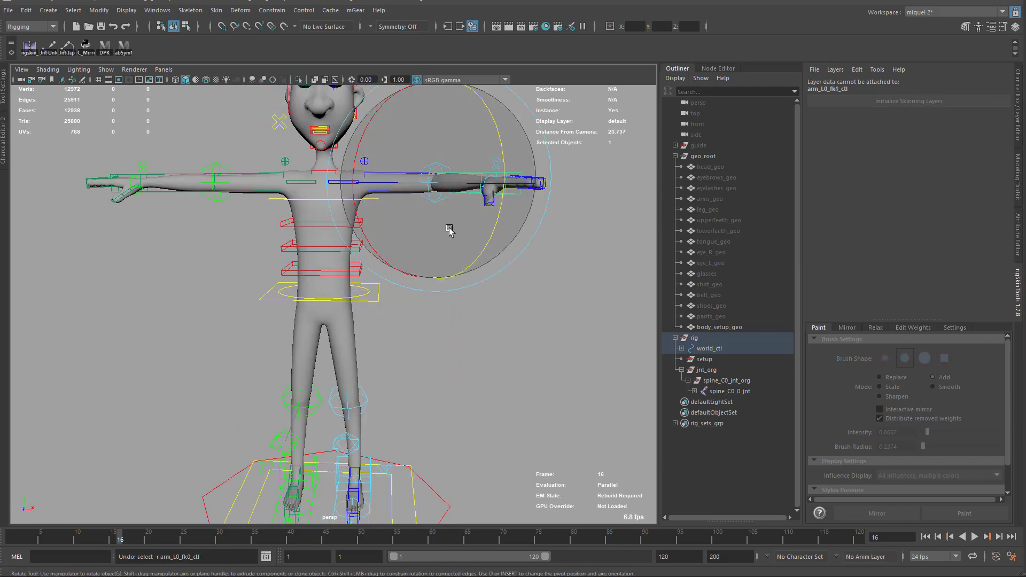
- Rotate the left hand control arm_L0_fk2_ctl to test the wrist deformation, and undo the rotation
scroll(396, 223, up, 3)
scroll(463, 229, up, 3)
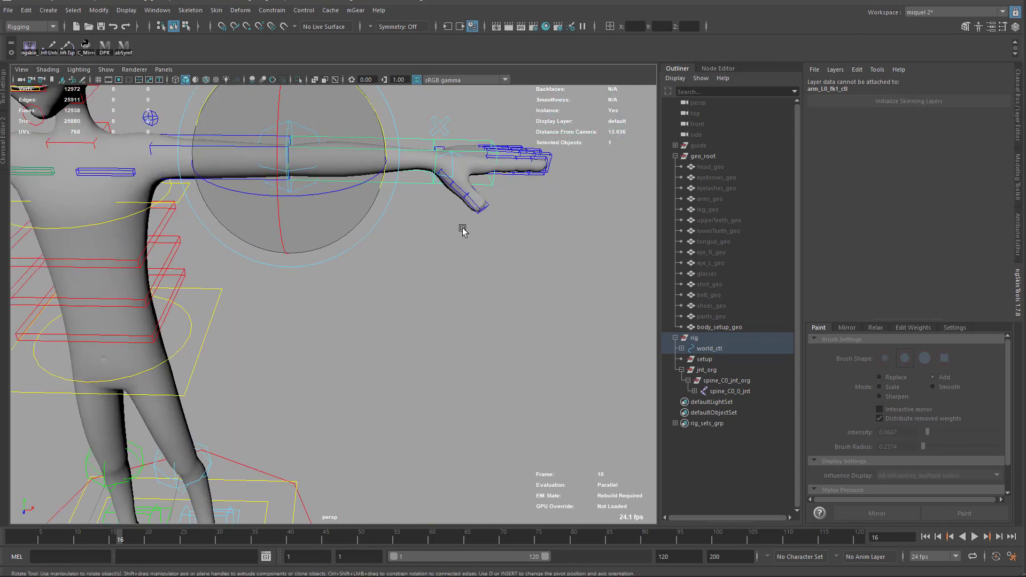
alt+drag(463, 230, 376, 244)
key(q)
click(514, 216)
key(e)
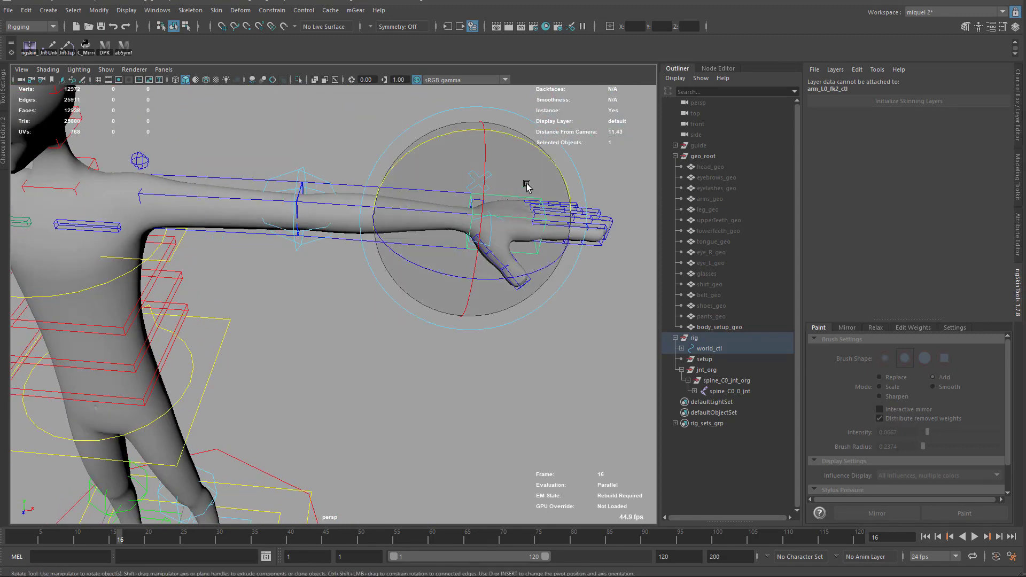
drag(527, 185, 541, 228)
key(ctrl+z)
- Rotate the left palm control meta_L0_ctl to test how the fingers spread, and undo the rotation
alt+middle_drag(540, 175, 443, 203)
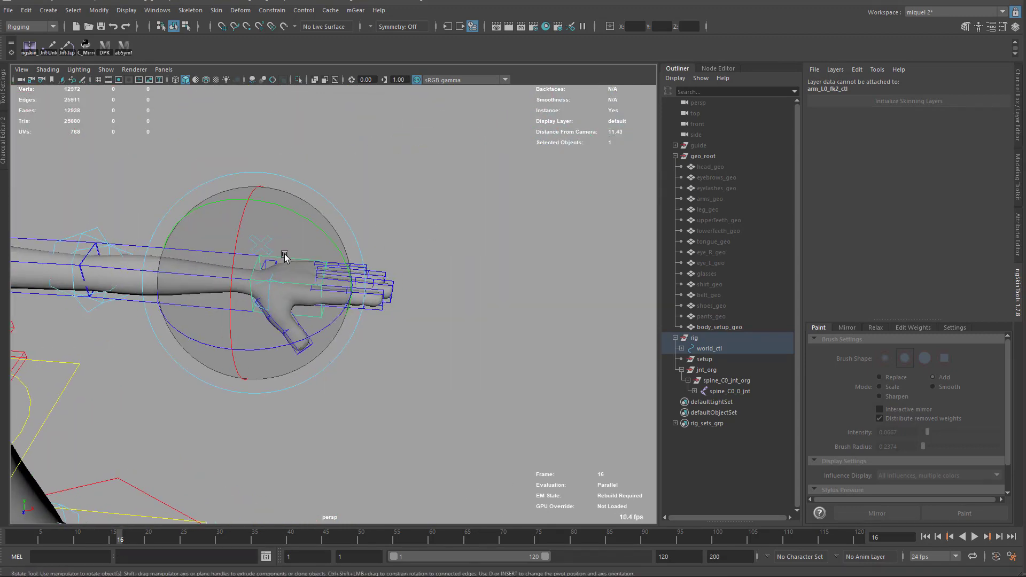
key(q)
click(272, 264)
key(e)
drag(319, 324, 345, 303)
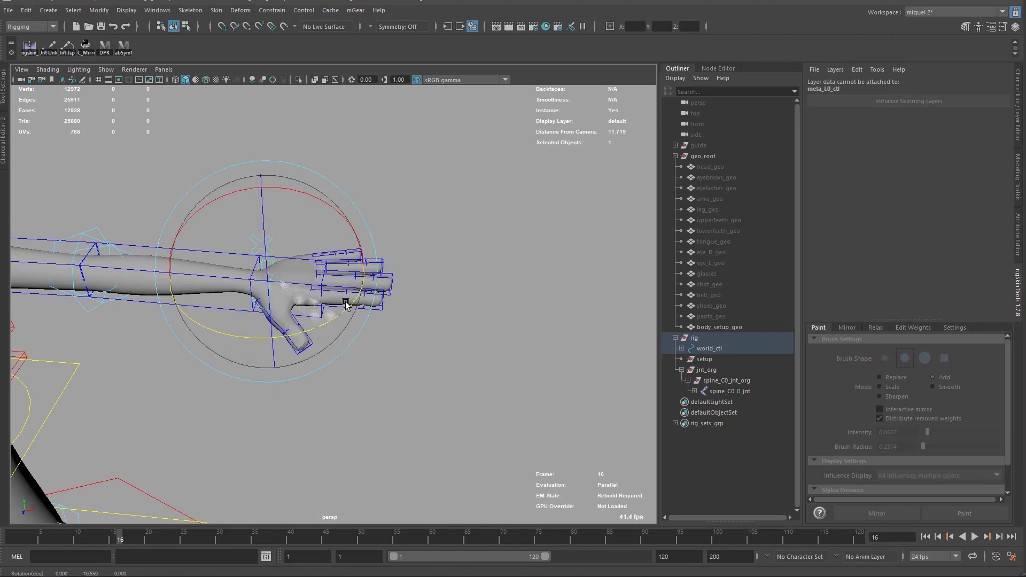
key(ctrl+z)
- Select several finger controls on the left hand, rotate them together to test the finger curl, and undo it
alt+right_drag(271, 266, 403, 251)
key(q)
drag(409, 165, 494, 337)
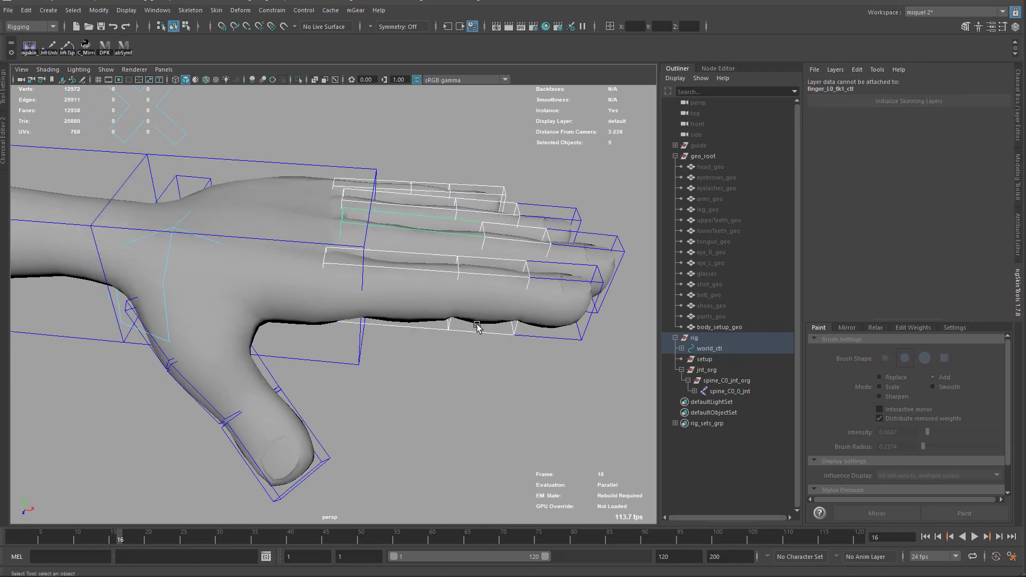
key(e)
drag(408, 190, 437, 289)
key(ctrl+z)
- Rotate the left index fingertip control finger_L0_fk2_ctl about 63 degrees to test the last finger joint, and undo the rotation
scroll(416, 188, up, 5)
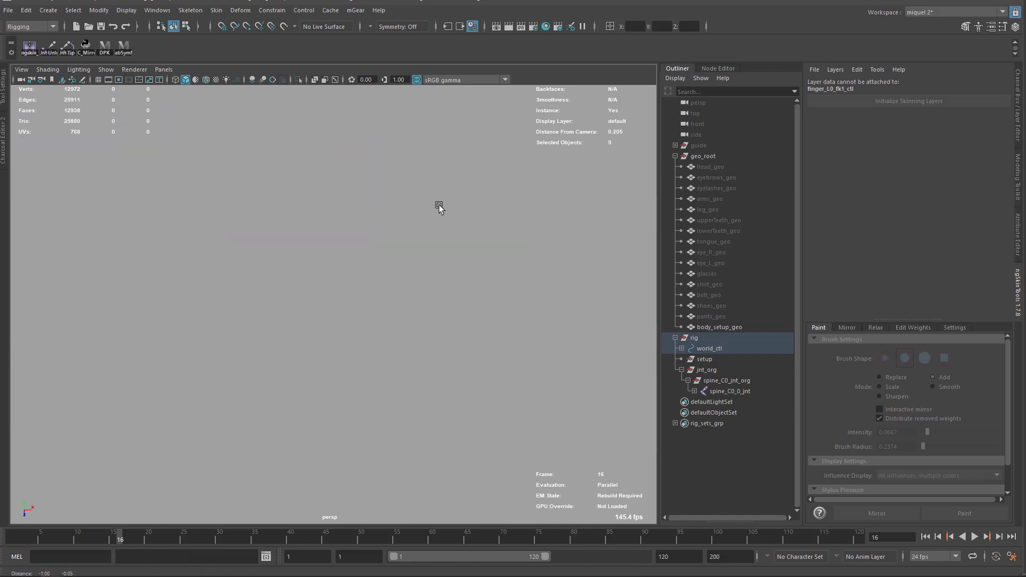
scroll(467, 255, down, 5)
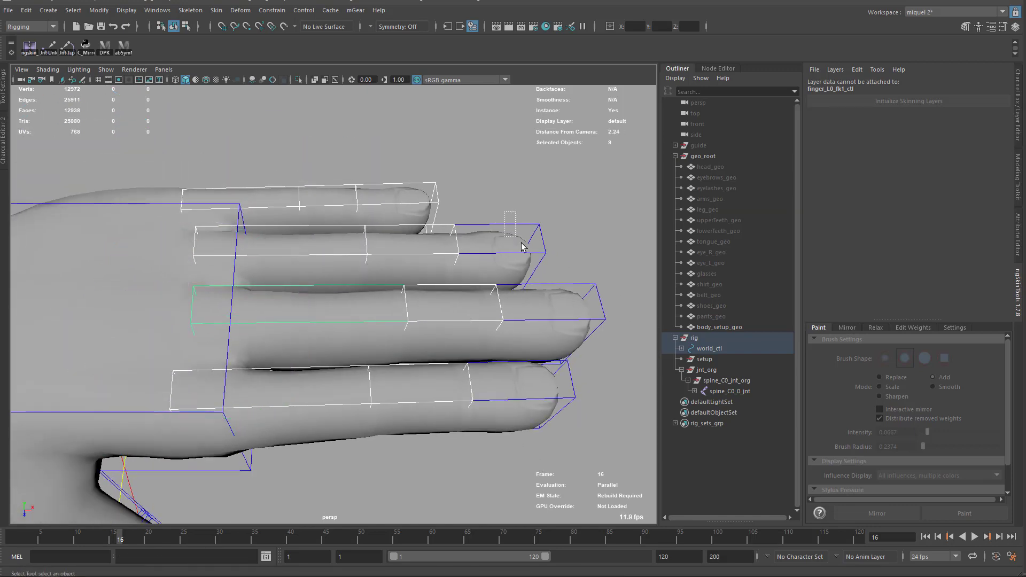
drag(522, 243, 523, 245)
shift+drag(422, 181, 445, 198)
click(533, 395)
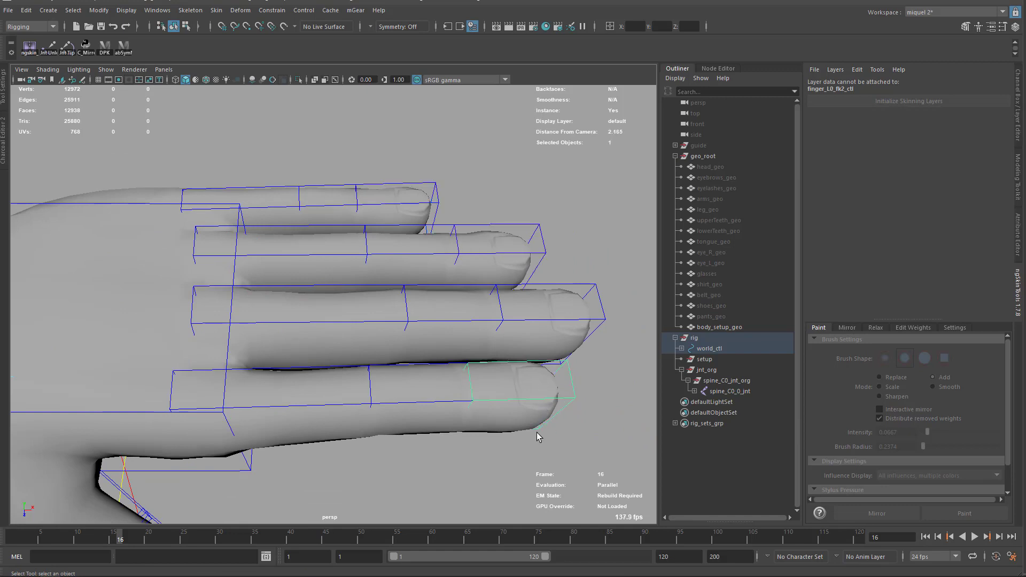
alt+drag(537, 432, 451, 320)
key(e)
drag(480, 285, 591, 369)
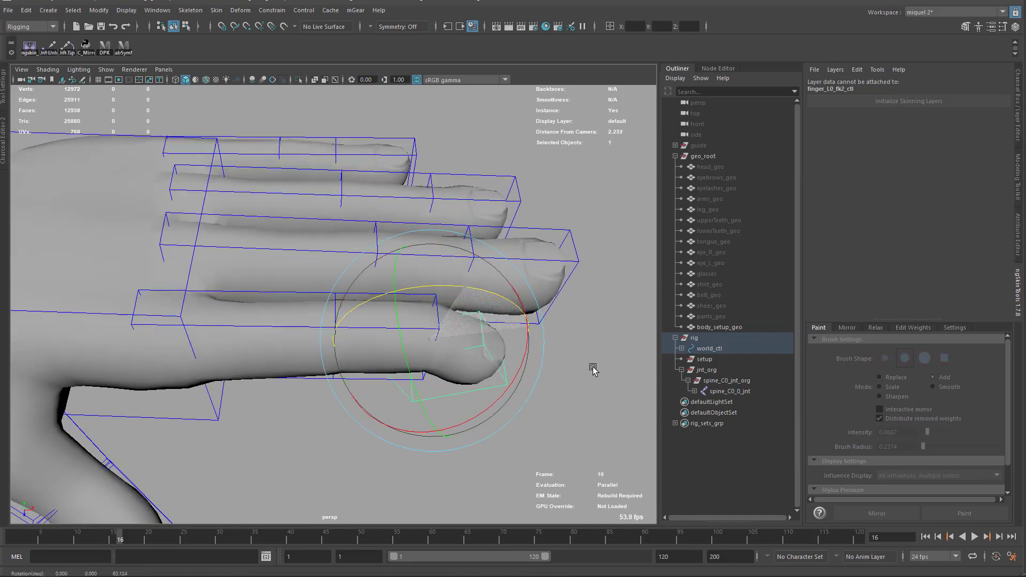
alt+drag(463, 325, 504, 229)
key(ctrl+z)
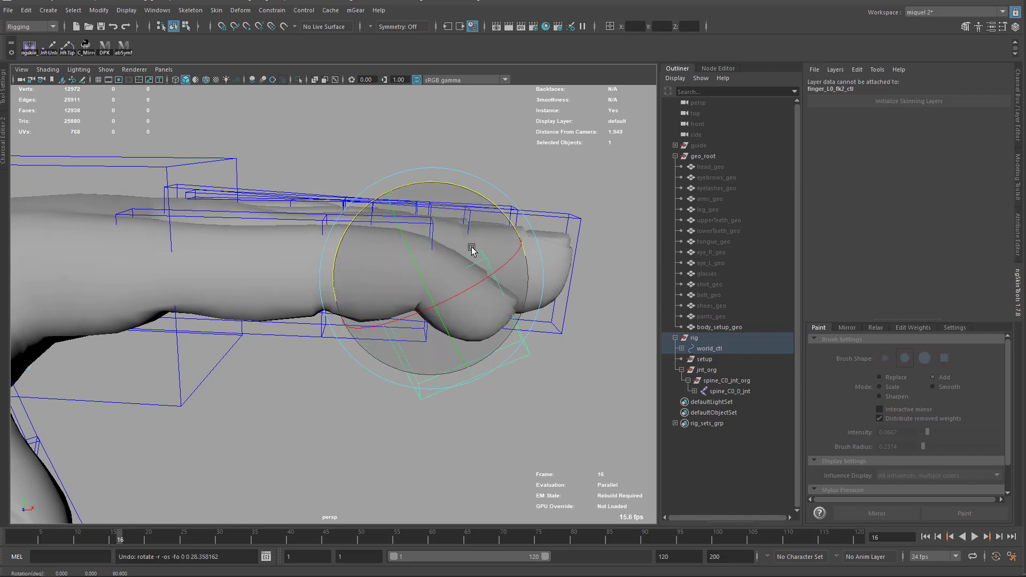
- Examine the finger joints in wireframe with the mesh hidden, select finger_L0_2_jnt, and return to shaded display
key(4)
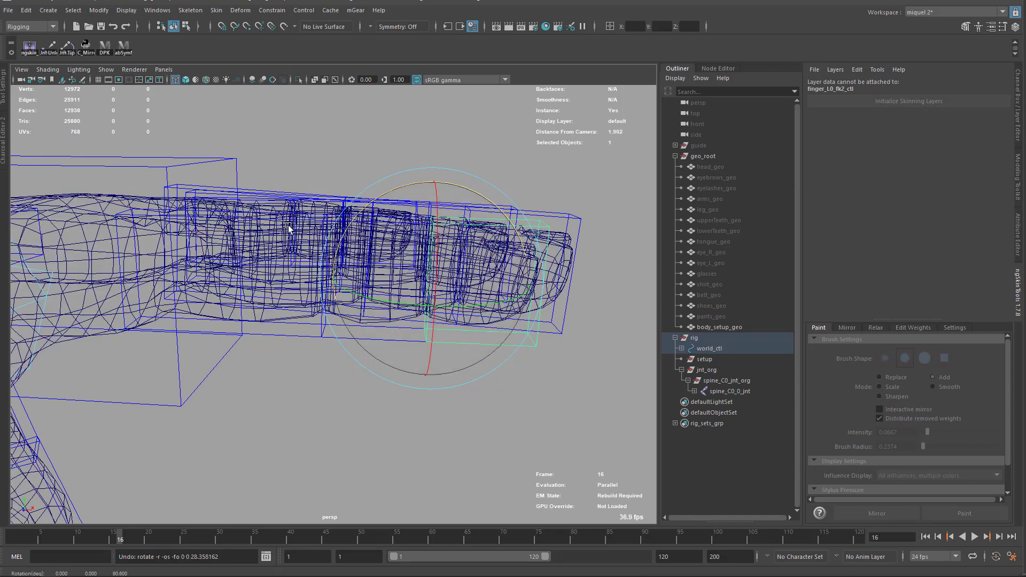
click(106, 70)
click(141, 244)
alt+right_drag(418, 394, 392, 279)
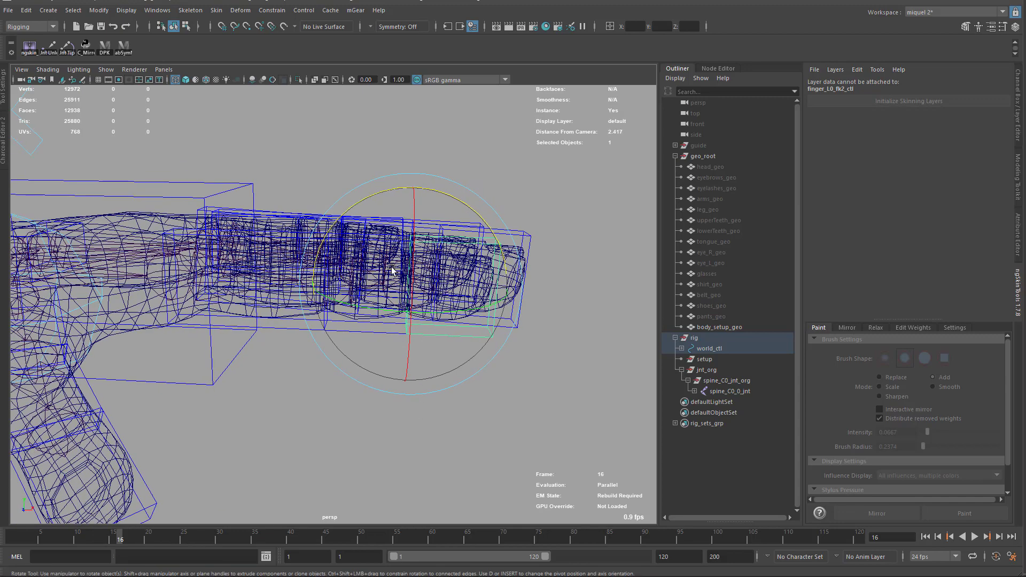
alt+middle_drag(391, 279, 387, 273)
alt+drag(409, 276, 440, 379)
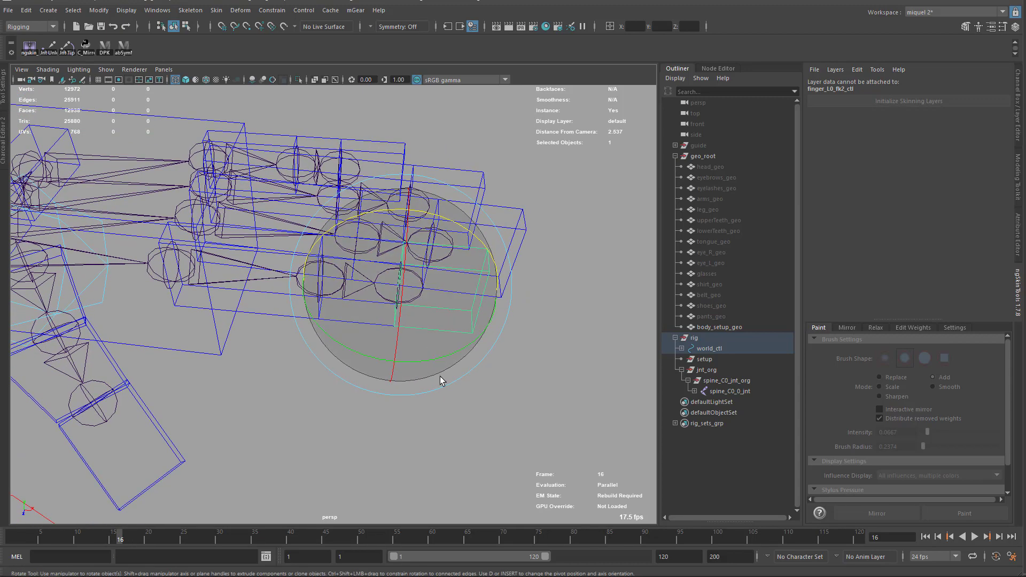
key(q)
click(440, 379)
click(410, 301)
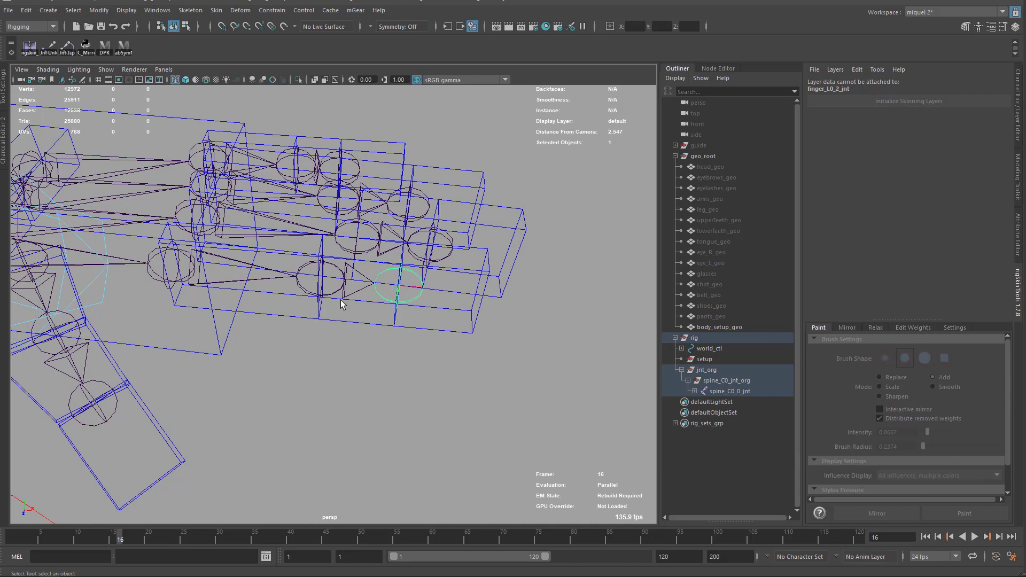
key(5)
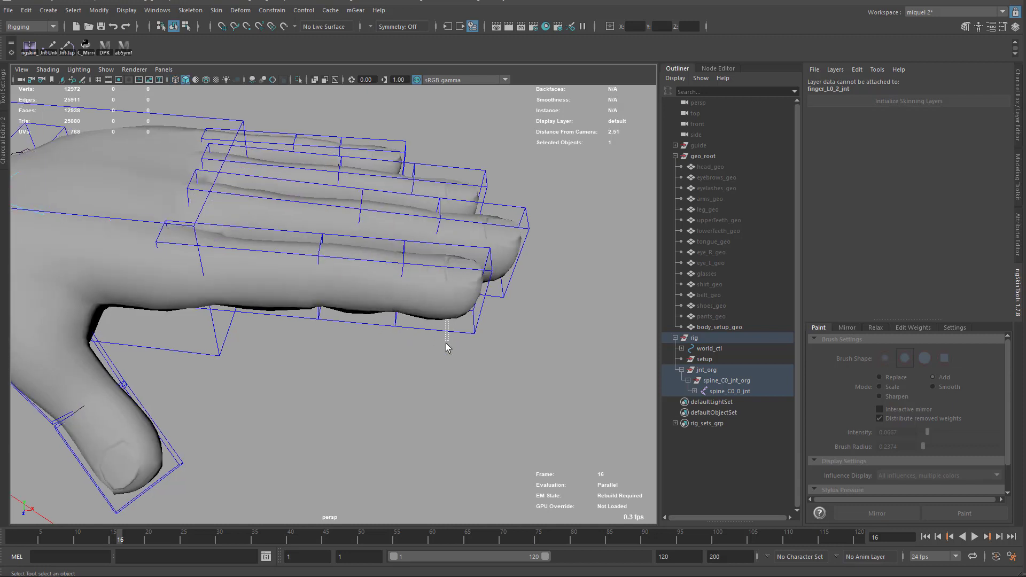
- Curl finger_L0_fk2_ctl about 77 degrees on the shaded hand, check the fingertip from the side, and undo the rotation
click(407, 269)
key(e)
drag(436, 230, 561, 336)
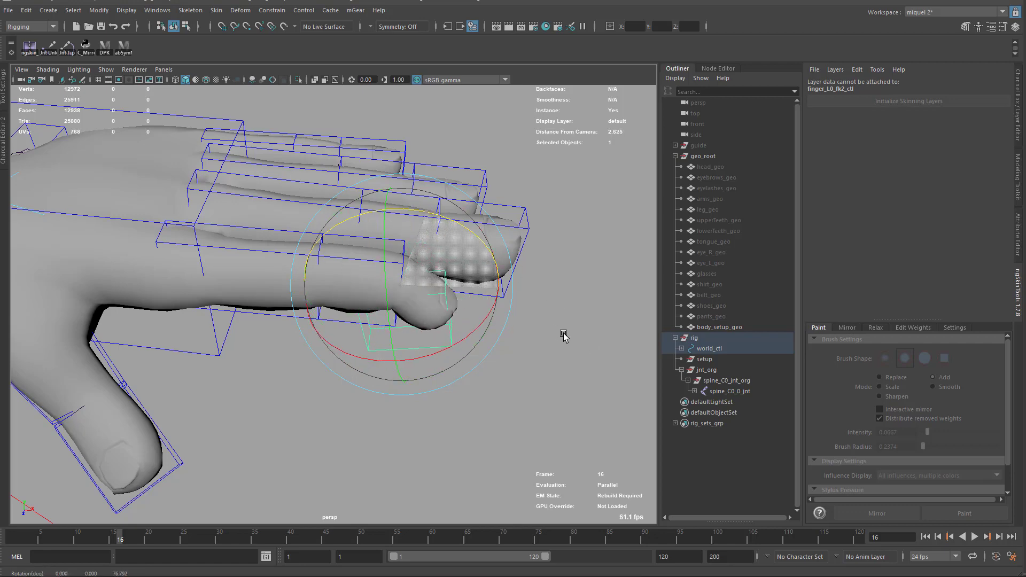
alt+drag(354, 202, 451, 335)
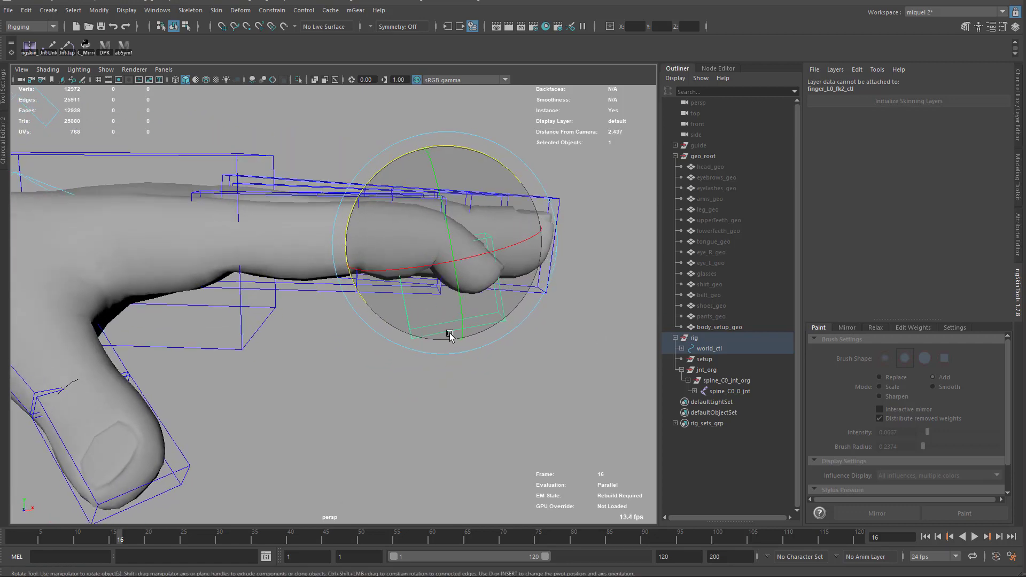
alt+right_drag(451, 334, 423, 219)
key(ctrl+z)
- Examine the whole body and its rig controls from the feet up to the head
alt+middle_drag(421, 369, 403, 348)
alt+right_drag(403, 348, 350, 125)
alt+middle_drag(377, 266, 419, 143)
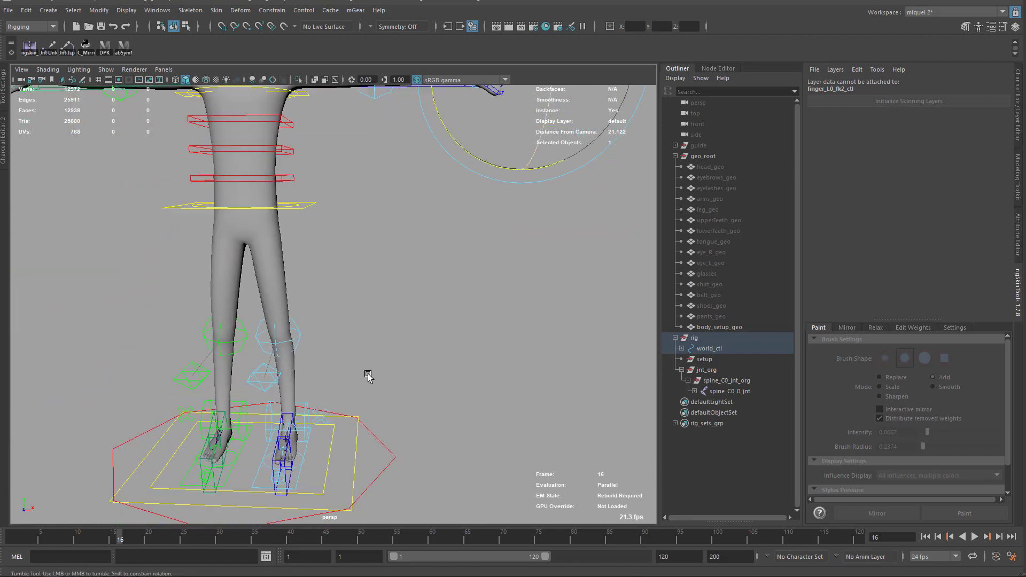
alt+drag(369, 379, 318, 369)
alt+middle_drag(365, 281, 342, 276)
alt+middle_drag(321, 123, 332, 250)
alt+drag(332, 250, 396, 256)
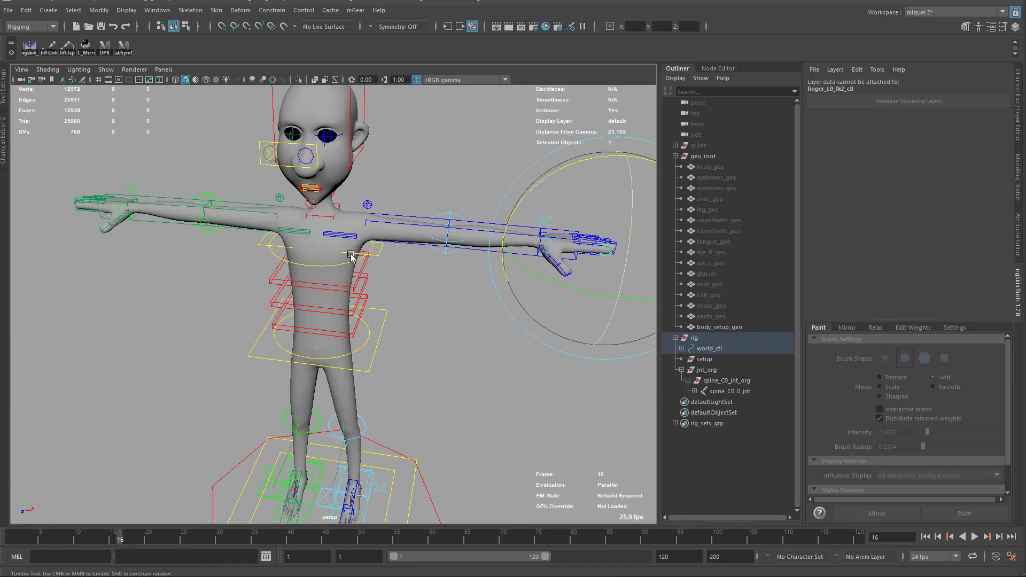
alt+drag(430, 150, 392, 240)
- Rotate the neck control neck_C0_ik_ctl to tilt the head back about 43 degrees, check the neck deformation, and undo it
key(q)
click(402, 131)
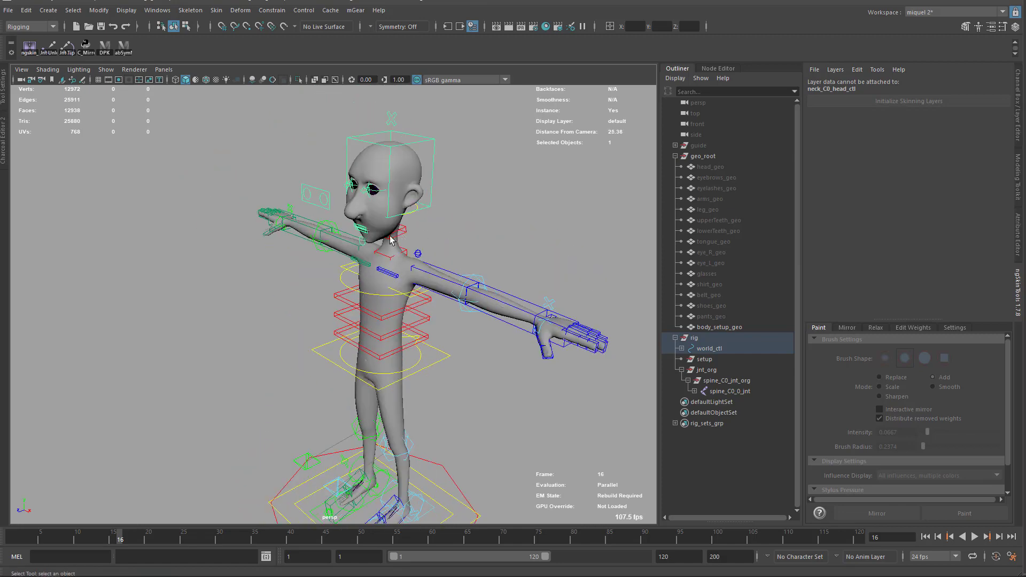
click(418, 210)
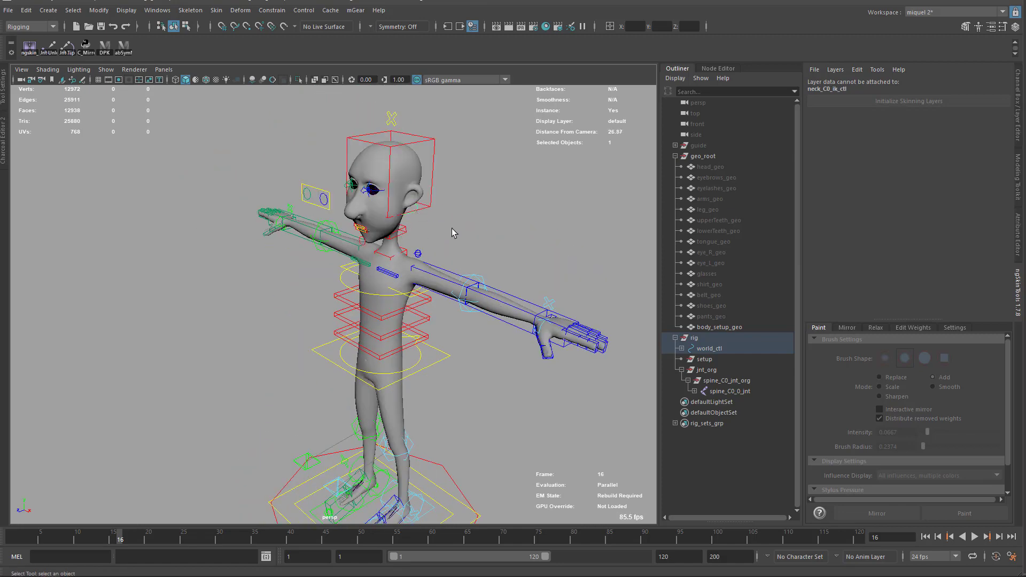
alt+drag(540, 235, 454, 241)
alt+right_drag(453, 241, 510, 211)
alt+middle_drag(511, 211, 394, 208)
key(e)
drag(362, 162, 433, 117)
alt+drag(438, 214, 459, 229)
alt+right_drag(459, 229, 454, 227)
alt+middle_drag(453, 227, 396, 247)
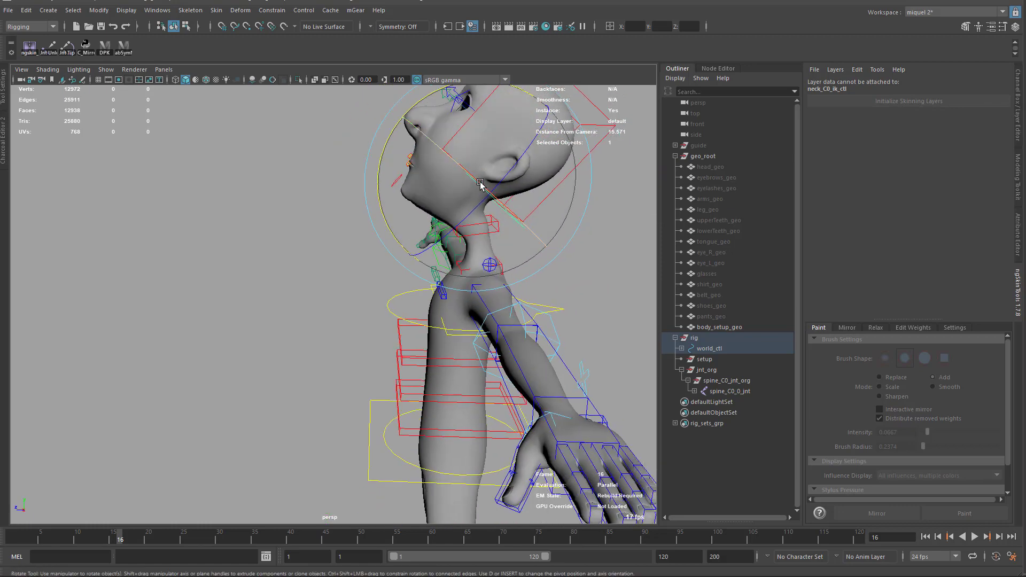
drag(436, 98, 442, 105)
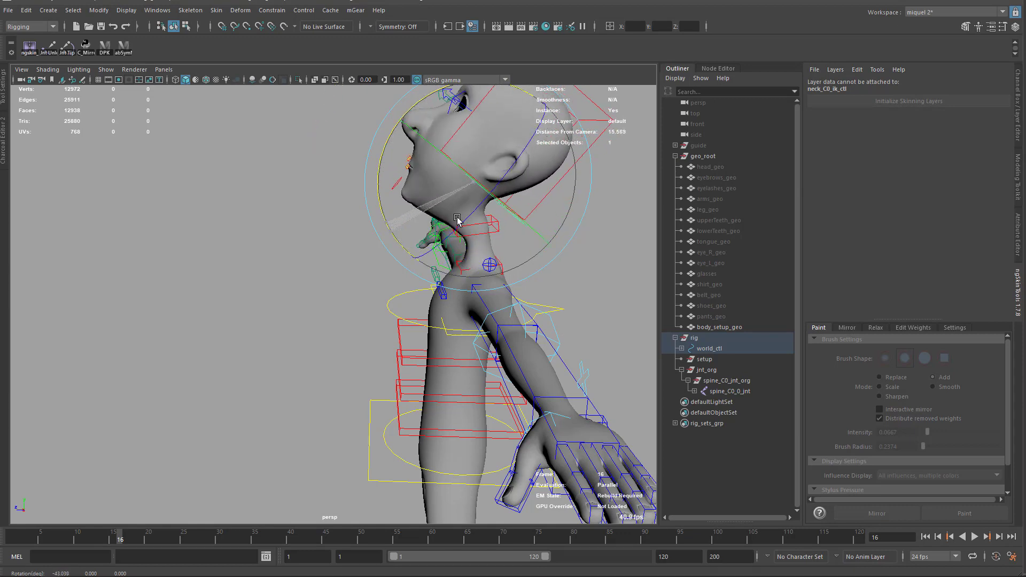
alt+drag(499, 250, 445, 247)
key(q)
click(439, 271)
key(e)
key(ctrl+z)
- Select both shoulder controls and rotate them together to test the clavicle deformation
key(q)
click(401, 154)
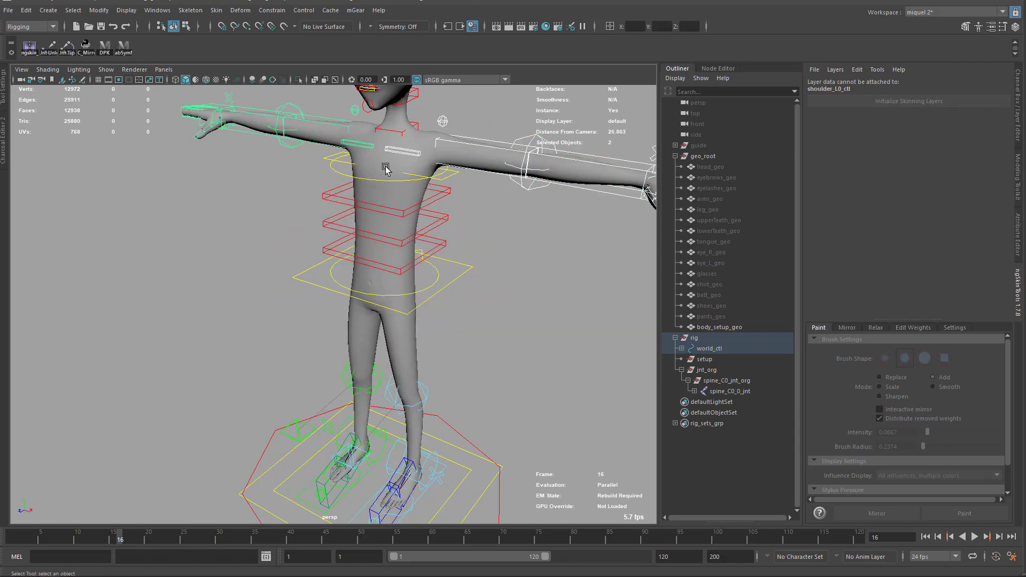
key(e)
drag(396, 163, 449, 115)
key(ctrl+z)
key(q)
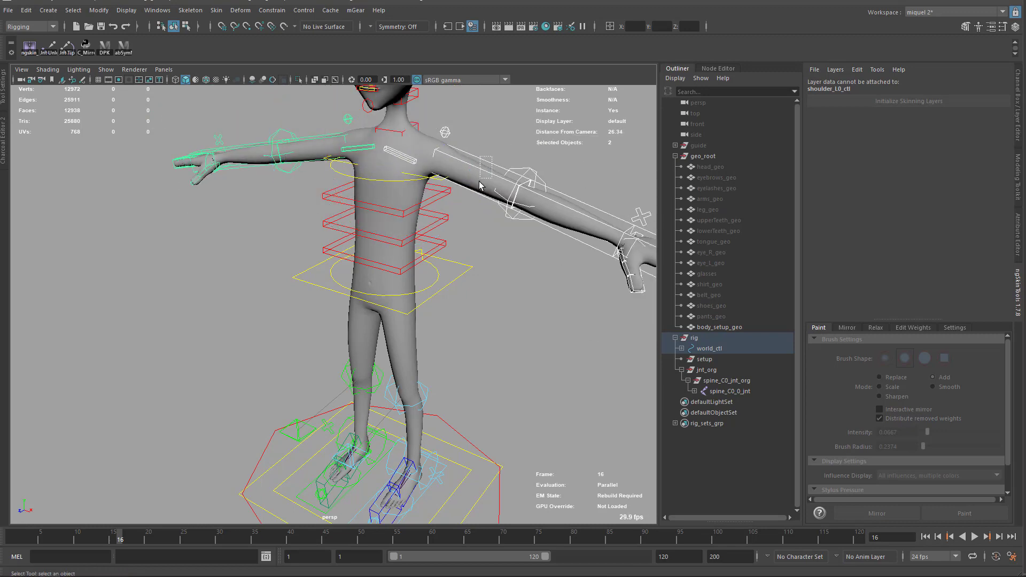
- Rotate the left upper-arm control arm_L0_fk0_ctl down until the arm hangs beside the torso
click(482, 172)
key(e)
key(q)
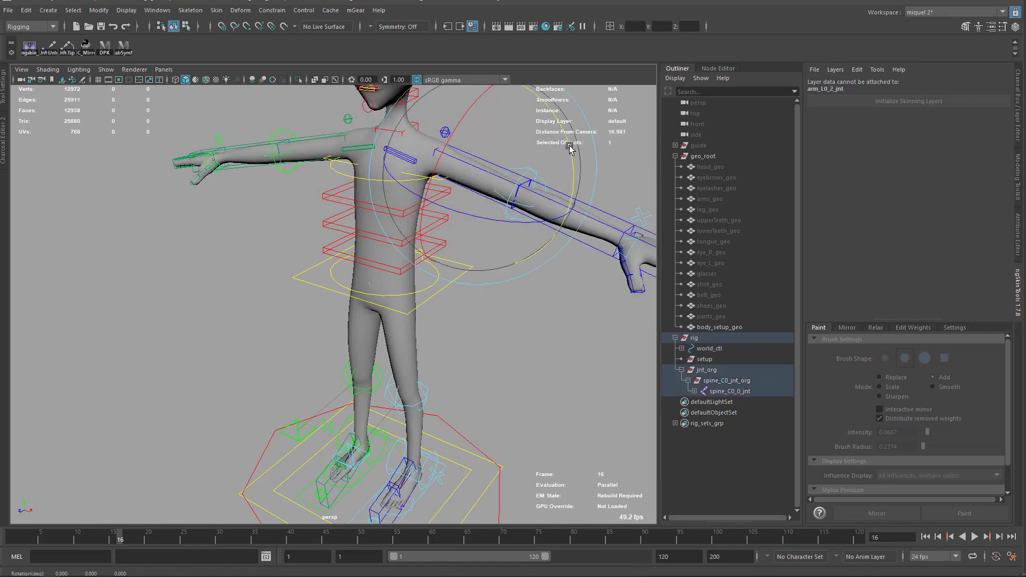
click(492, 168)
key(e)
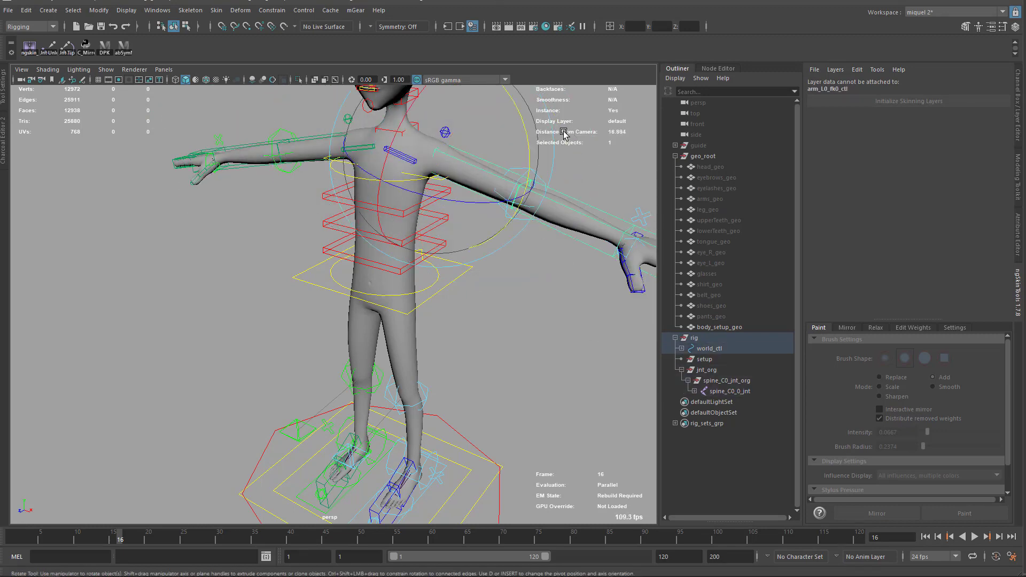
drag(524, 129, 462, 170)
- Rotate the right upper-arm control arm_R0_fk0_ctl to test that shoulder, and undo the rotation
click(264, 188)
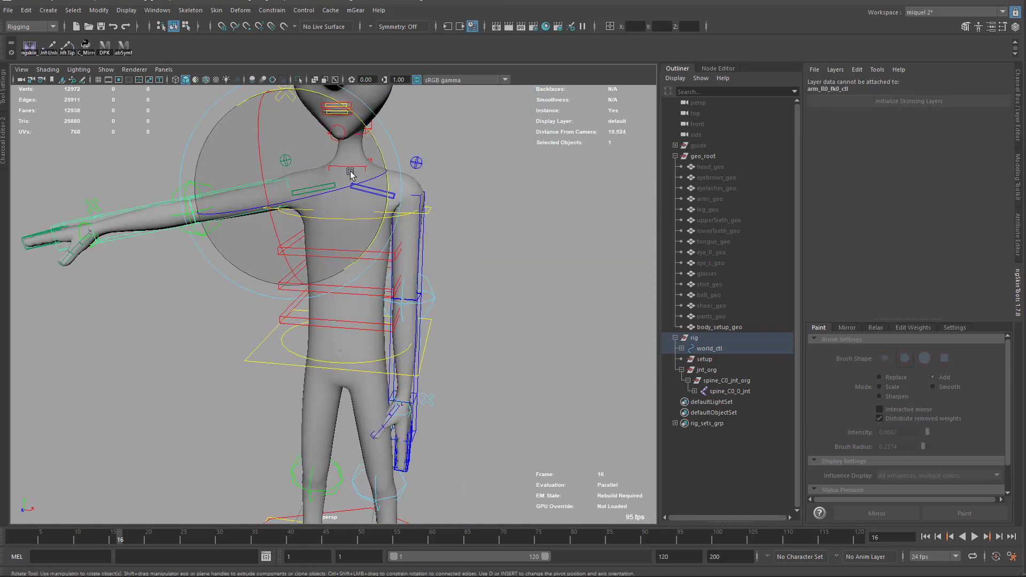
drag(373, 138, 227, 110)
key(ctrl+z)
- Select the shoulder, arm and upper spine controls together and reset their rotations to the default pose
key(q)
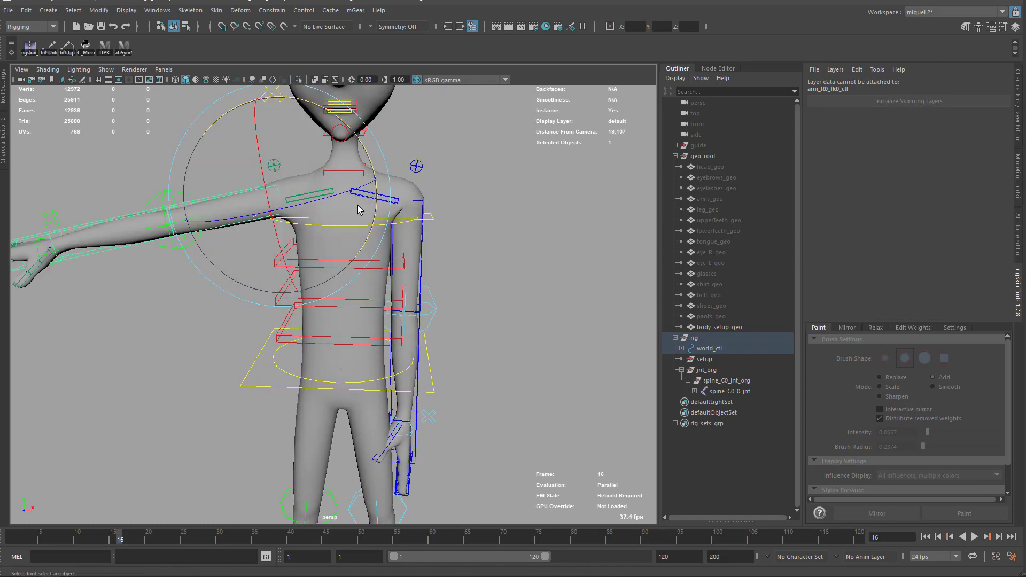
click(374, 199)
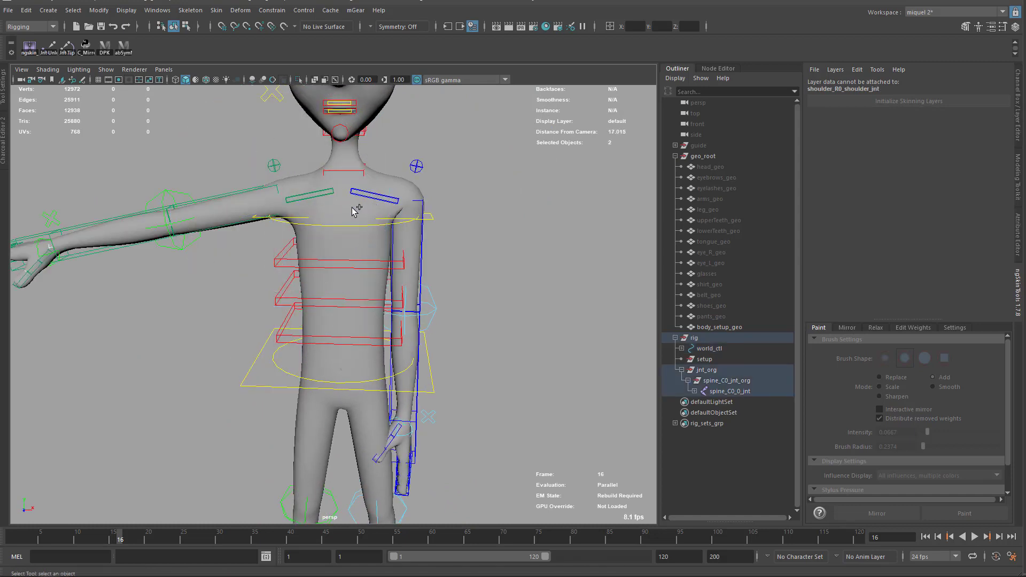
drag(272, 192, 409, 254)
key(alt+r)
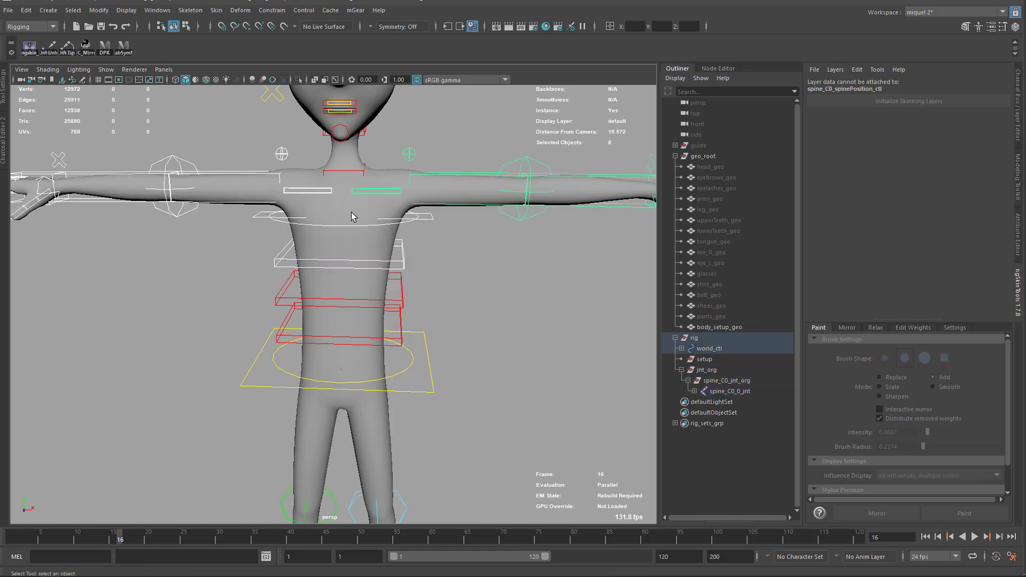
- Switch to wireframe display, rotate the left upper-arm control arm_L0_fk0_ctl around the shoulder joint, and undo the rotation
alt+right_drag(352, 212, 442, 166)
alt+middle_drag(442, 167, 450, 175)
click(443, 159)
key(w)
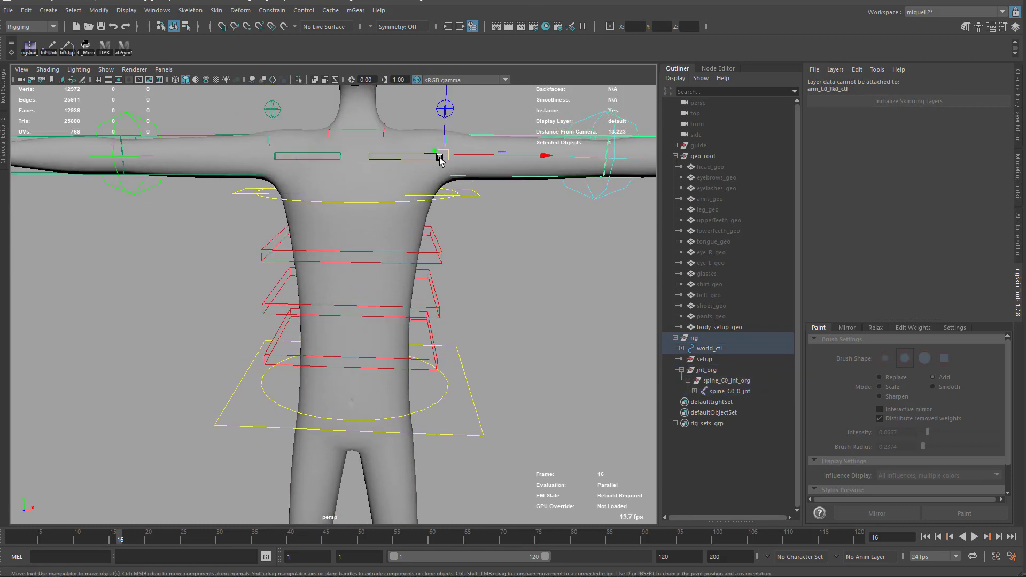
key(4)
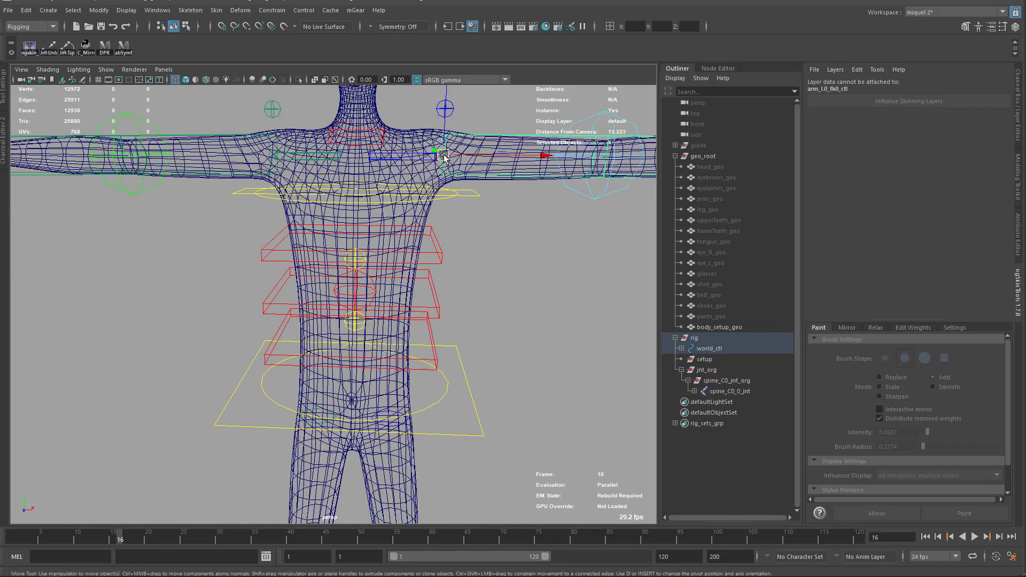
key(e)
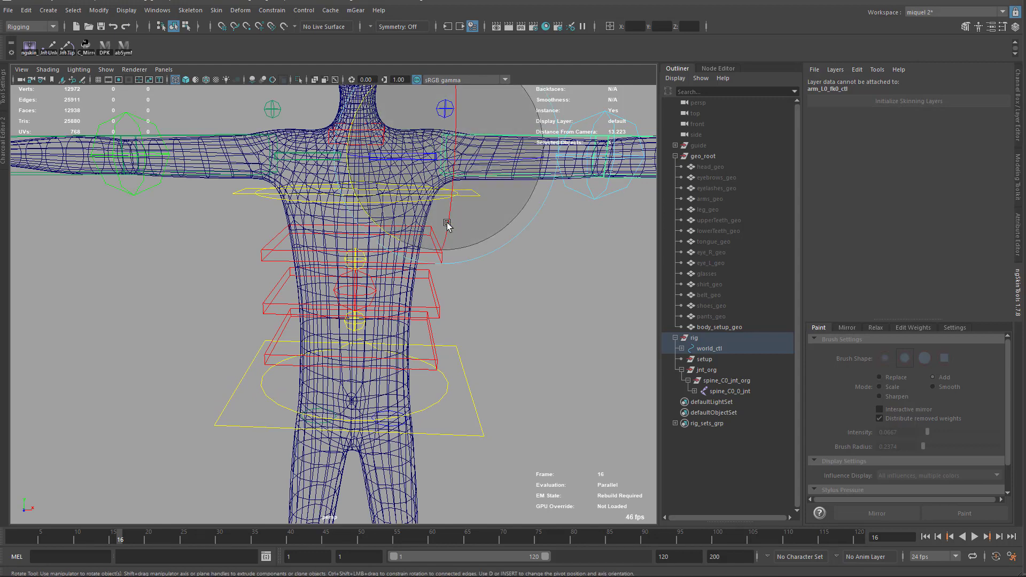
drag(410, 243, 435, 151)
key(ctrl+z)
- Swing arm_L0_fk0_ctl down about 75 degrees, check the shoulder wireframe up close, and undo the rotation
scroll(472, 341, down, 2)
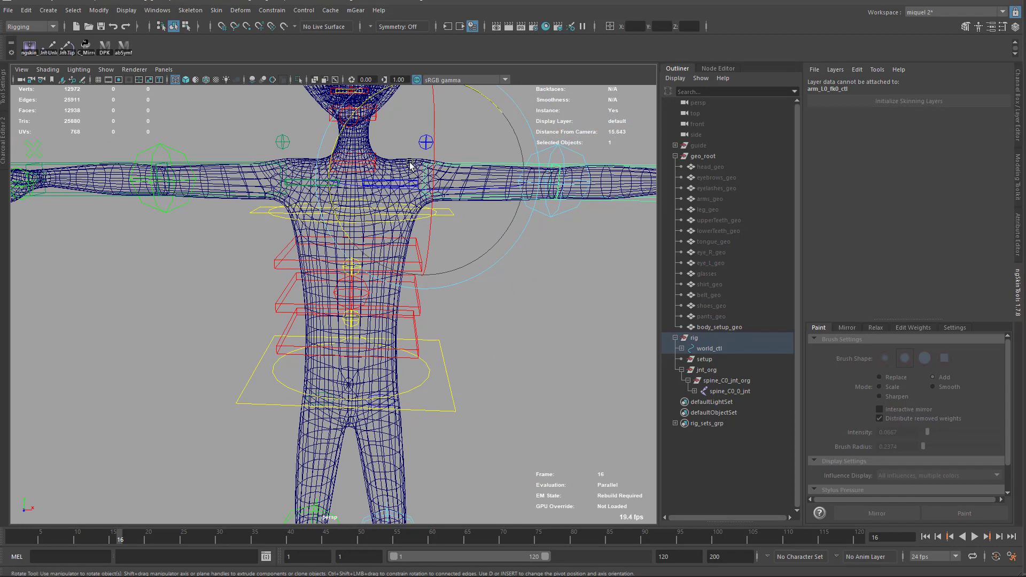
mouse_move(375, 150)
mouse_down()
mouse_move(347, 113)
mouse_move(378, 150)
mouse_up()
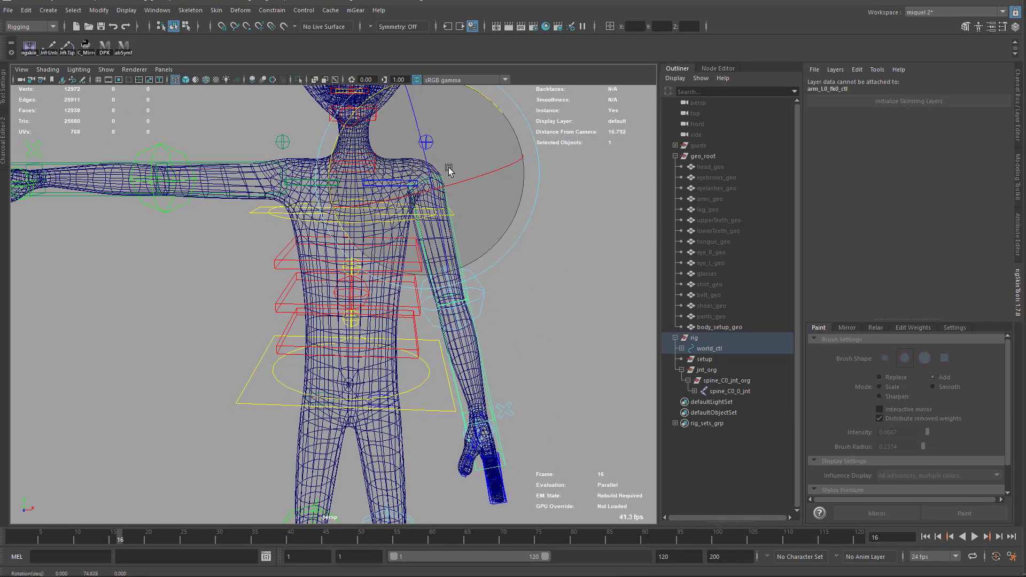
alt+middle_drag(446, 235, 451, 198)
alt+right_drag(451, 197, 428, 198)
alt+middle_drag(428, 198, 446, 162)
key(ctrl+z)
- Raise the left foot control leg_L0_ik_ctl about 4 cm to bend the leg, and check the knee and ankle deformation
key(q)
alt+drag(424, 345, 515, 395)
alt+middle_drag(288, 271, 216, 228)
key(w)
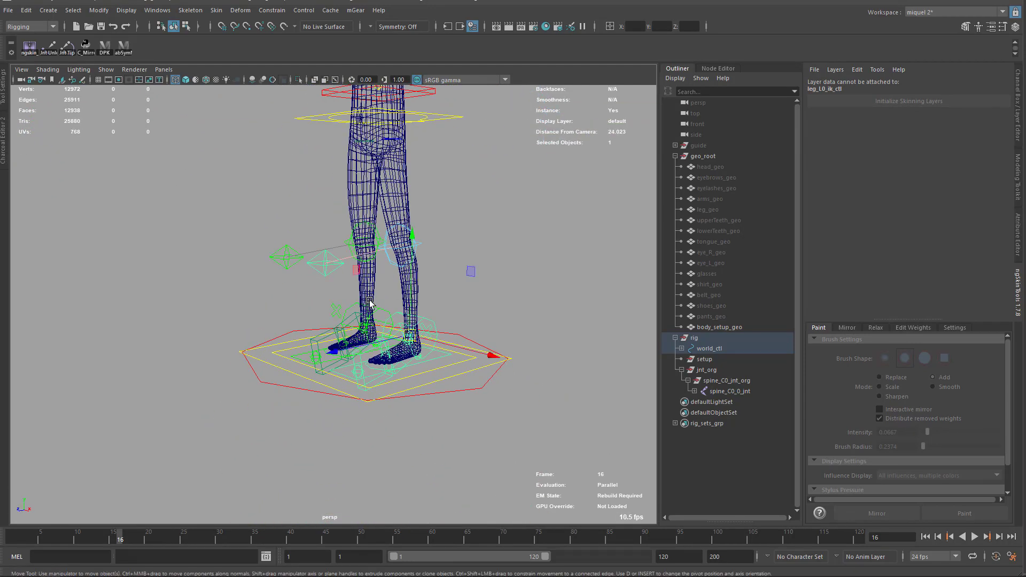
drag(356, 270, 353, 179)
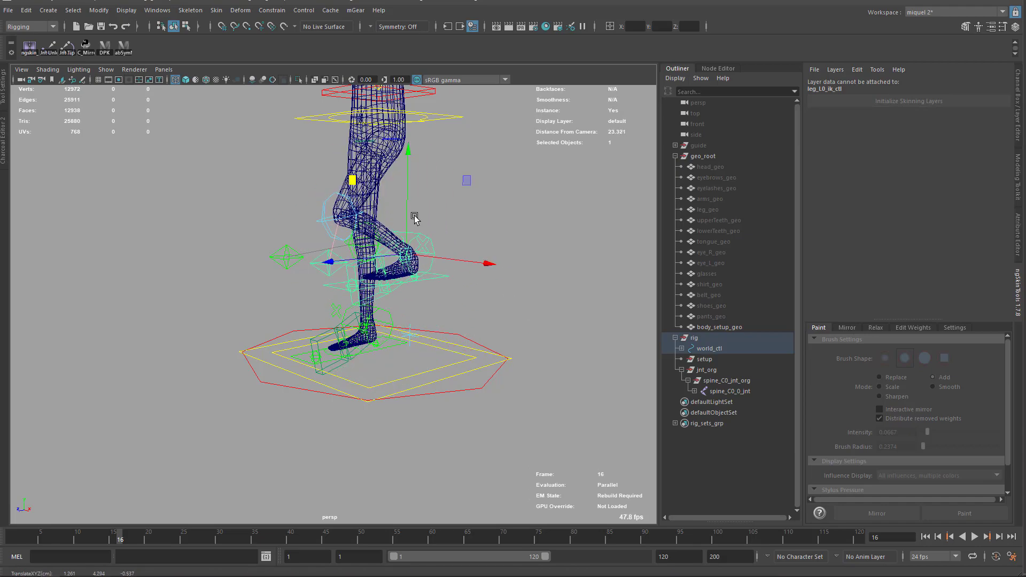
alt+drag(412, 218, 342, 236)
alt+right_drag(342, 235, 418, 226)
alt+middle_drag(418, 227, 303, 211)
alt+right_drag(302, 211, 537, 283)
alt+middle_drag(537, 283, 455, 309)
alt+drag(433, 226, 194, 248)
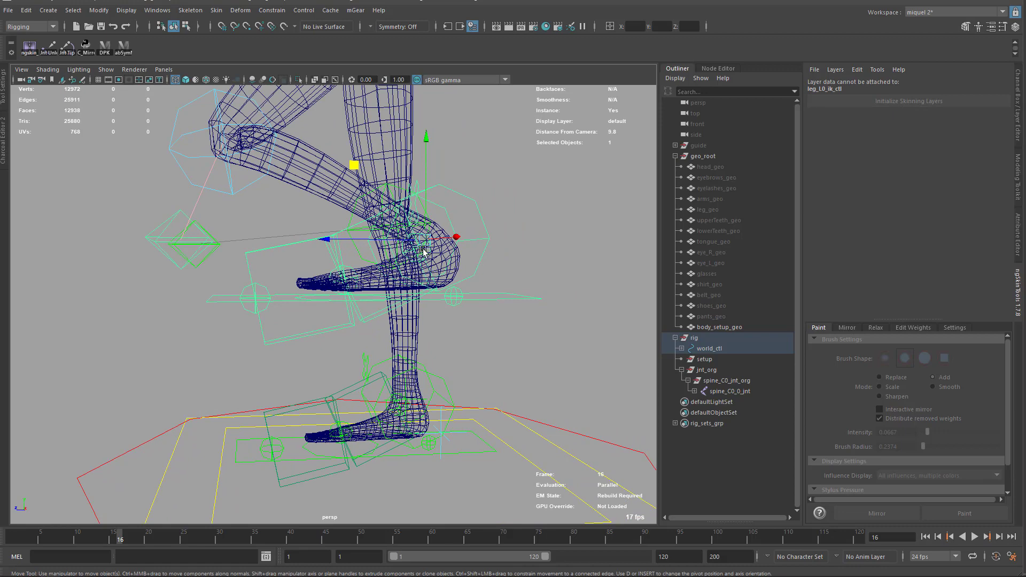
alt+right_drag(423, 250, 501, 258)
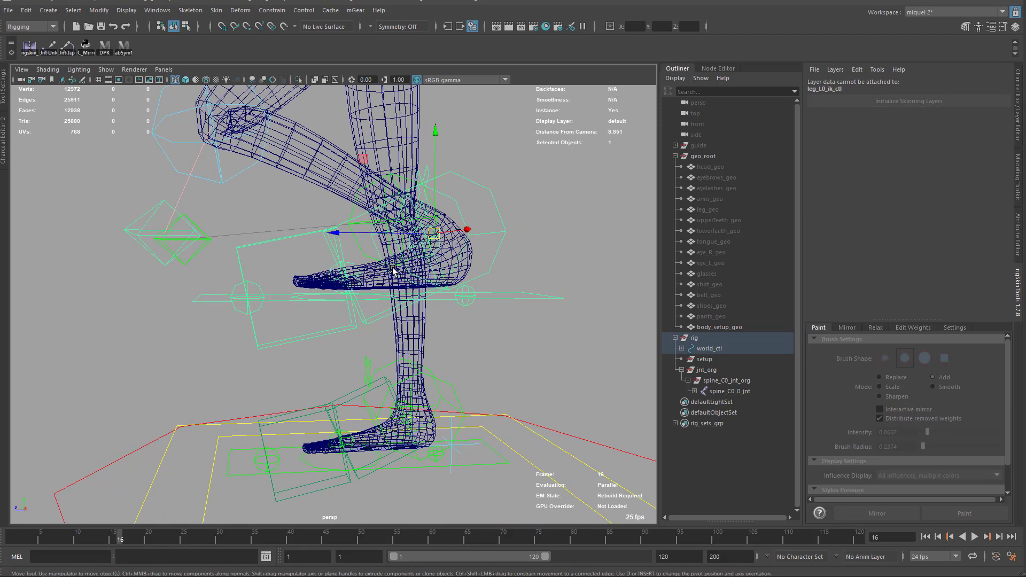
- Rotate the left foot control leg_L0_ik_ctl about 142 degrees around X and check the bent ankle in shaded display
alt+right_drag(448, 371, 408, 284)
key(e)
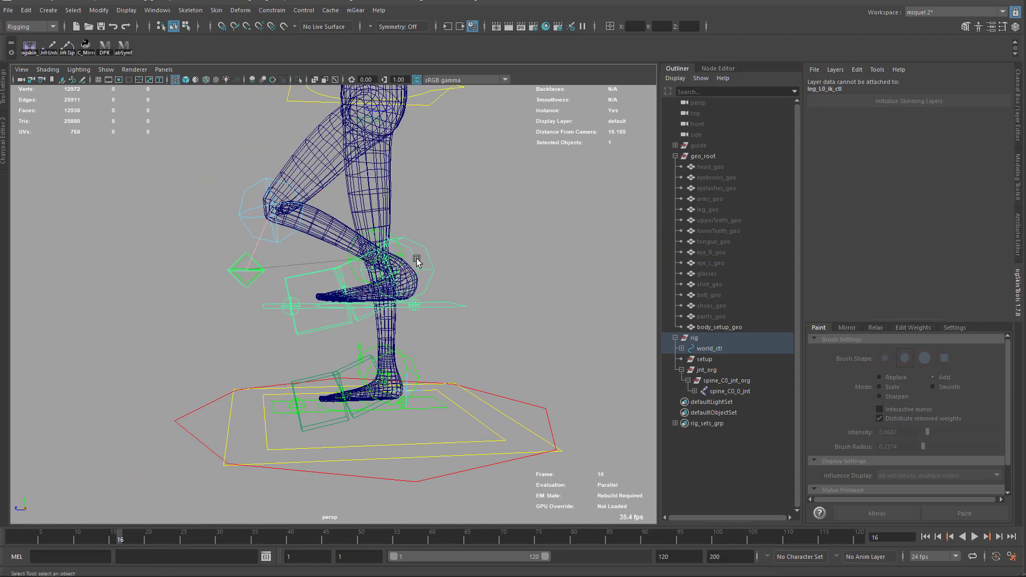
drag(335, 197, 346, 263)
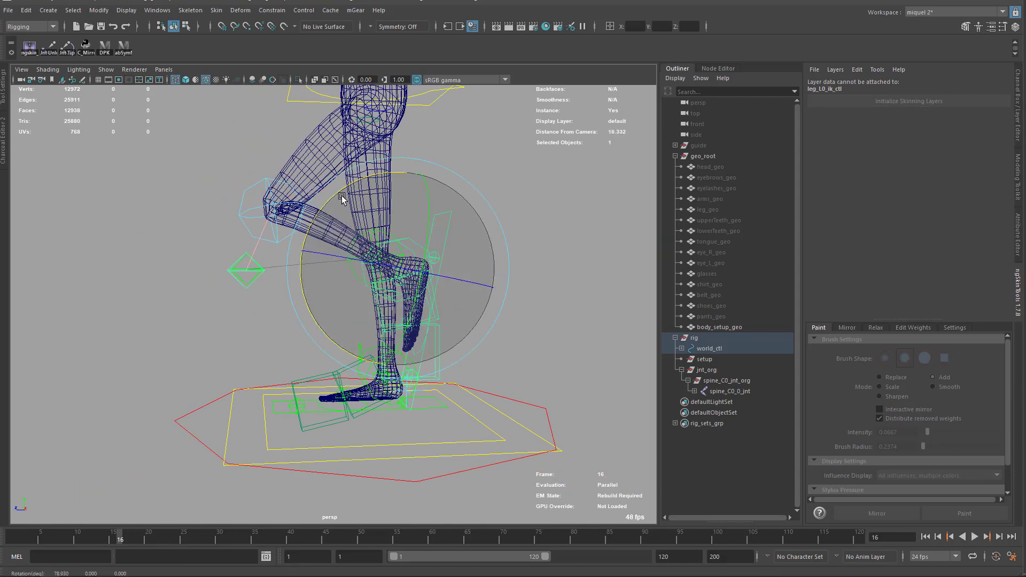
key(5)
mouse_move(335, 197)
mouse_down()
mouse_move(325, 225)
mouse_move(337, 291)
mouse_move(358, 158)
mouse_move(374, 166)
mouse_move(341, 268)
mouse_move(437, 156)
mouse_move(357, 269)
mouse_move(328, 211)
mouse_move(337, 194)
mouse_move(334, 229)
mouse_up()
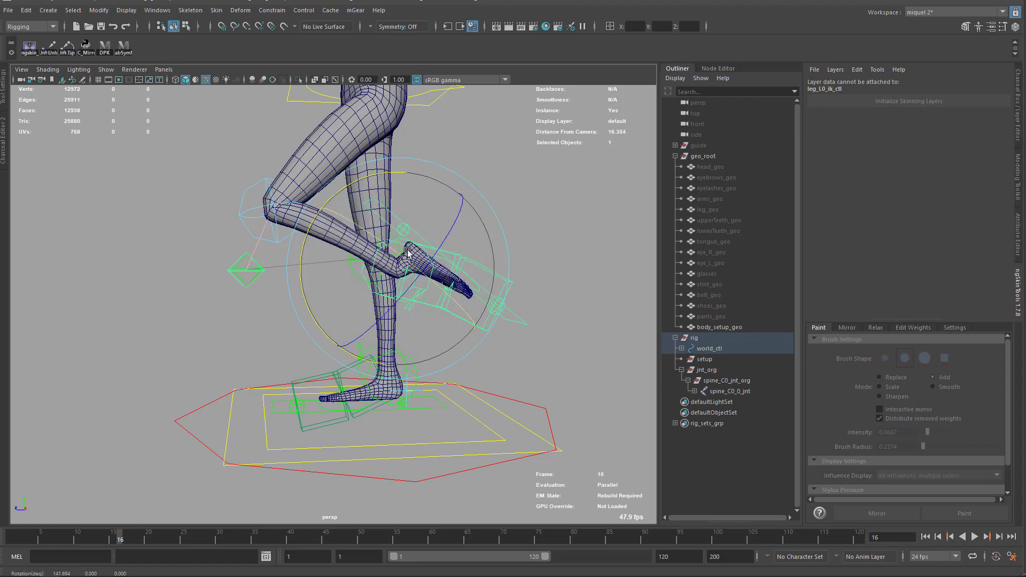
drag(407, 252, 449, 331)
- Select all the rig controls under world_ctl and reset the whole character to its default pose
alt+right_drag(476, 412, 300, 300)
key(q)
alt+drag(257, 225, 349, 365)
alt+right_drag(349, 365, 267, 219)
alt+middle_drag(267, 219, 301, 232)
key(ctrl+shift+r)
alt+drag(345, 272, 566, 347)
alt+middle_drag(392, 225, 457, 280)
alt+drag(457, 280, 527, 343)
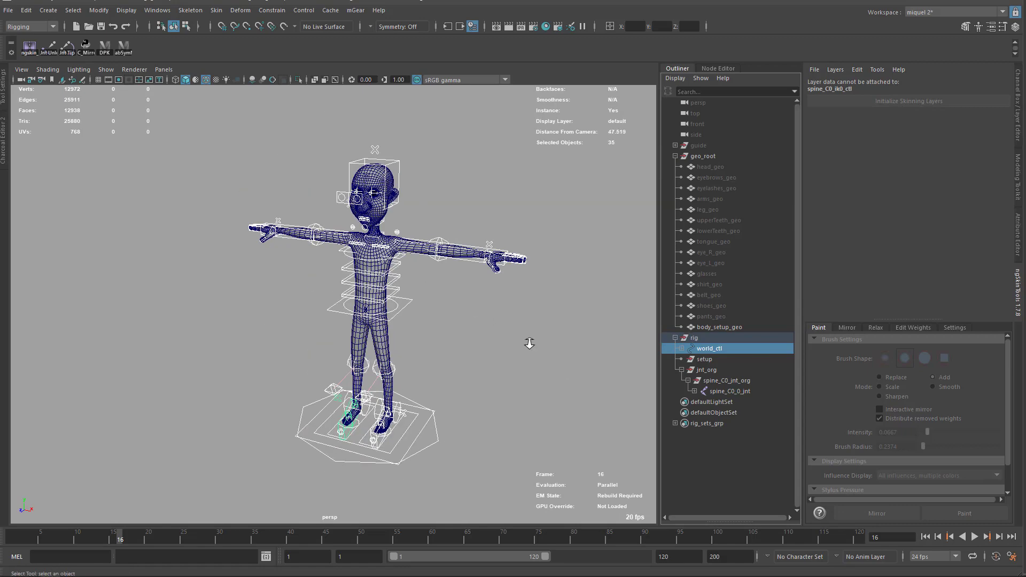
alt+right_drag(527, 344, 769, 374)
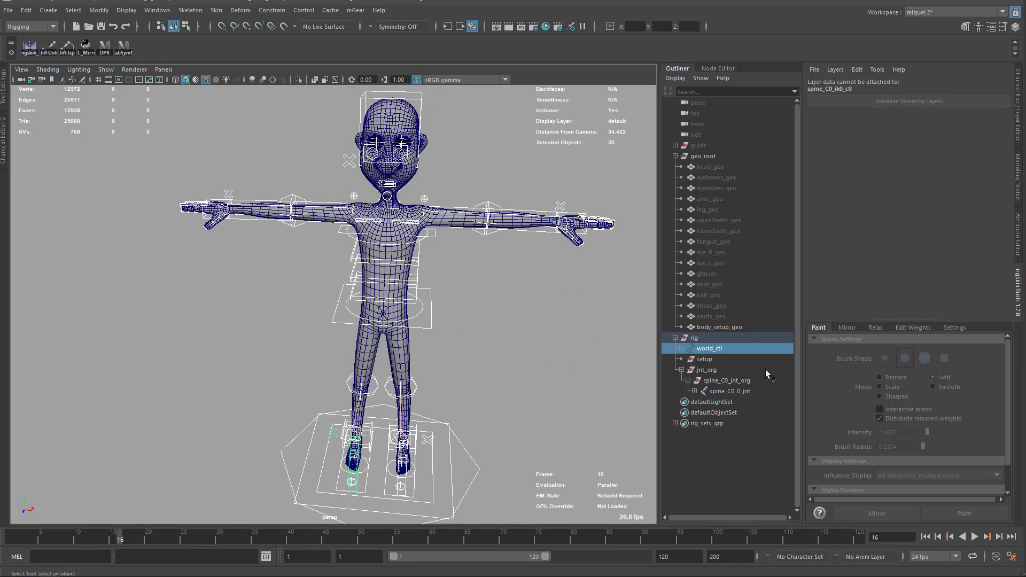
- Delete the rig group together with its rig sets, keeping only the guide and geometry
click(707, 336)
alt+right_drag(467, 390, 489, 381)
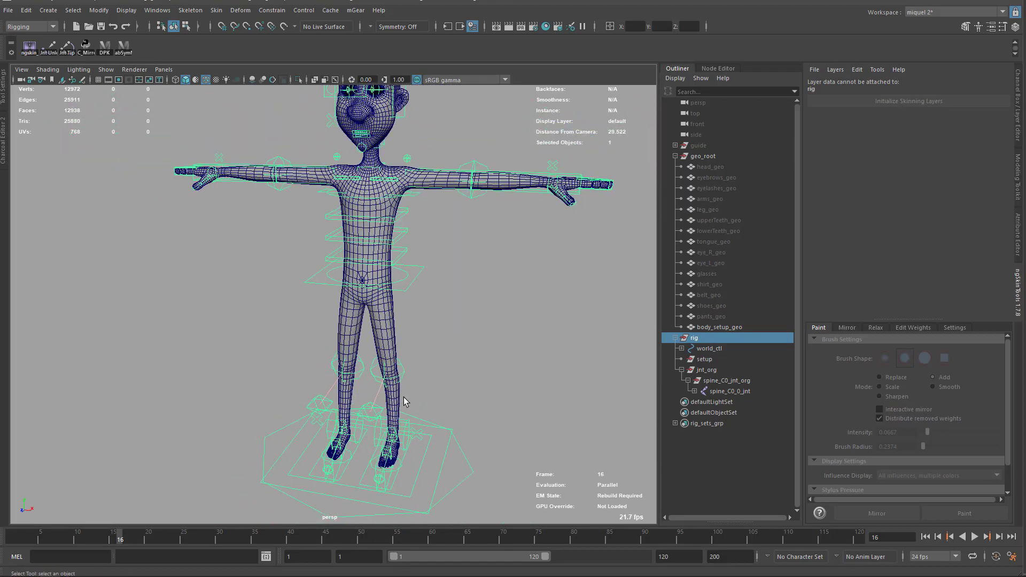
alt+drag(403, 397, 425, 411)
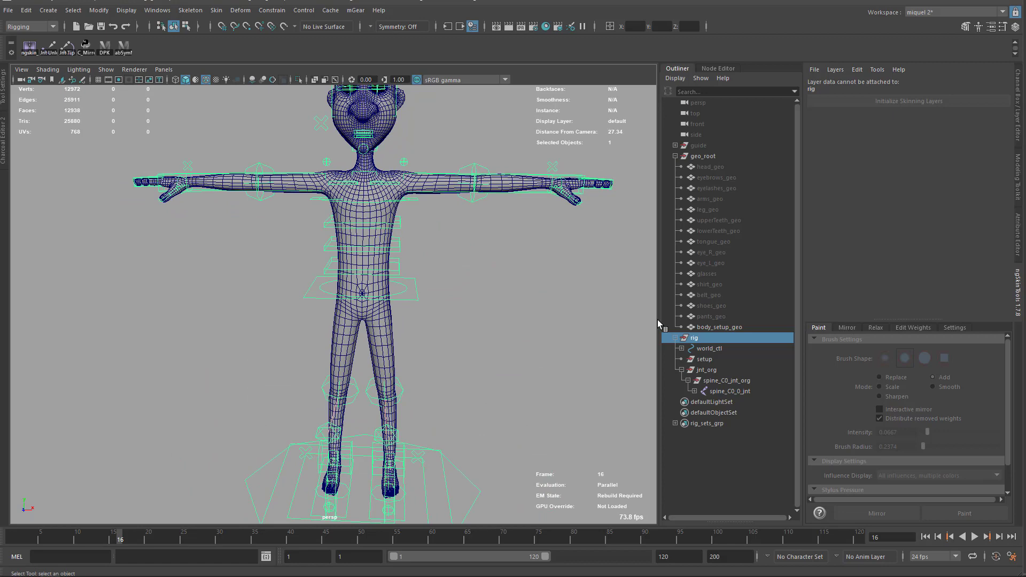
key(Delete)
- Unhide the guide, view it isolated from the mesh, and bring body_setup_geo back into view
alt+middle_drag(429, 229, 417, 266)
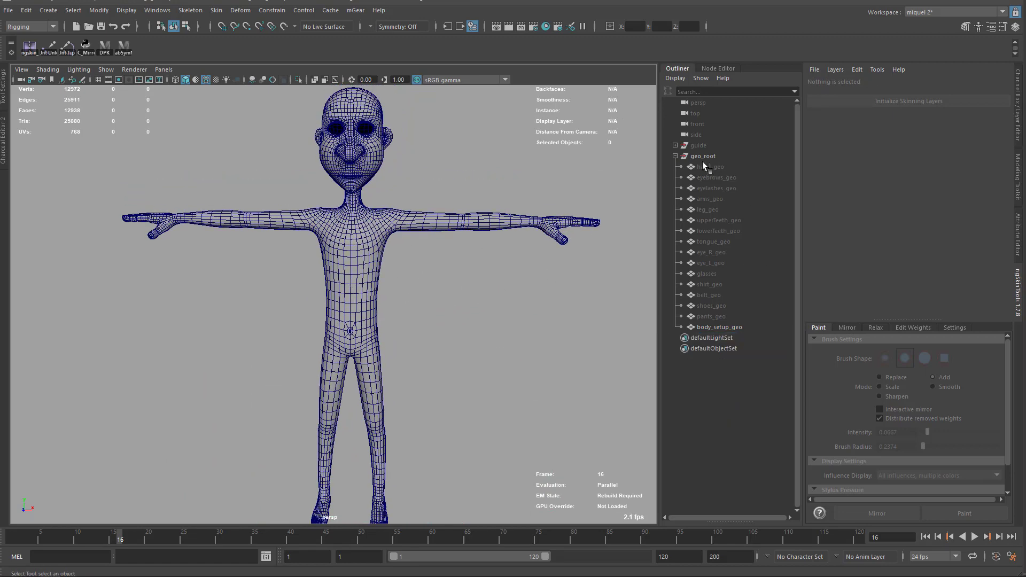
click(697, 145)
scroll(366, 273, up, 2)
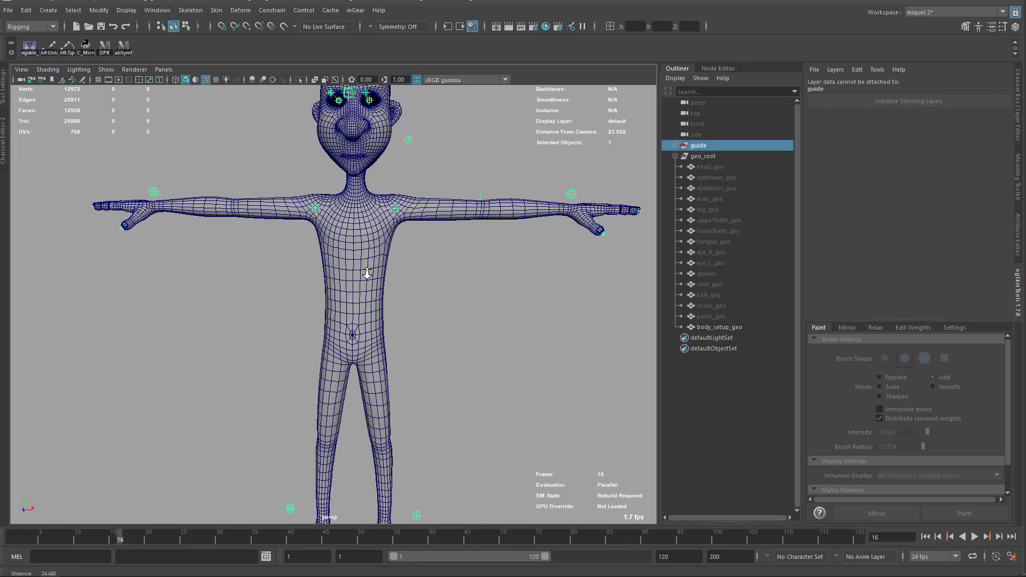
scroll(366, 274, up, 2)
key(ctrl+1)
click(352, 179)
key(Delete)
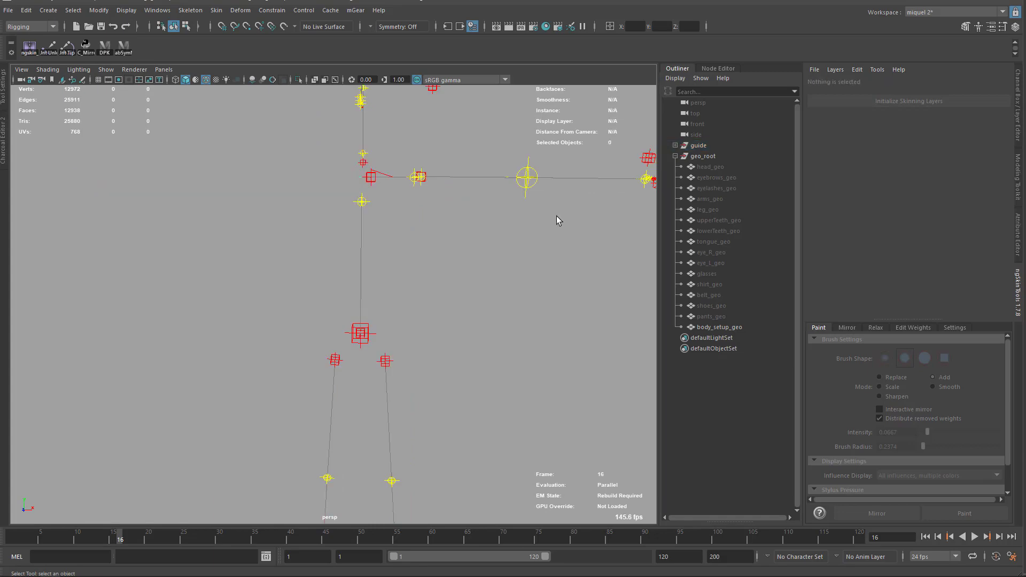
click(335, 360)
click(275, 339)
key(ctrl+1)
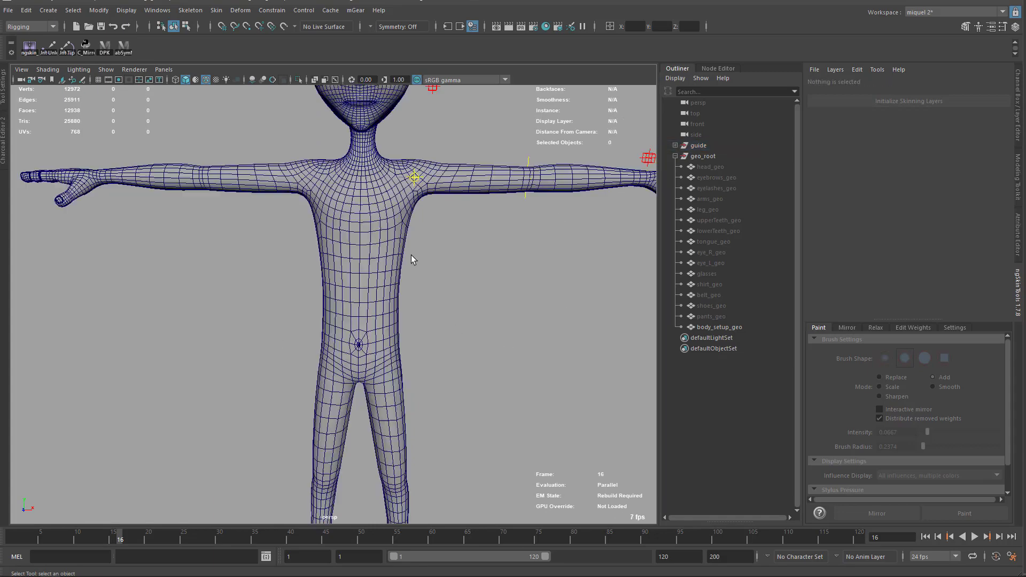
- In wireframe display, select arm_L0_root at the left shoulder and turn on Preserve Children for the Move tool
alt+middle_drag(359, 224, 368, 315)
alt+middle_drag(300, 284, 247, 319)
mouse_move(247, 319)
alt+right_down()
mouse_move(359, 300)
mouse_move(415, 304)
mouse_move(430, 327)
alt+right_up()
key(4)
scroll(430, 327, up, 2)
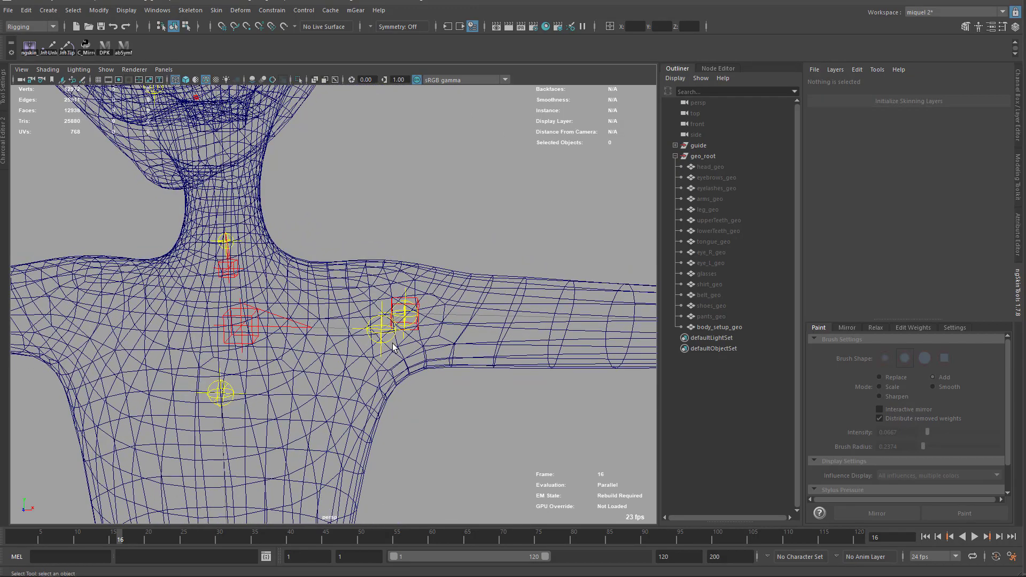
alt+drag(411, 323, 411, 303)
click(411, 304)
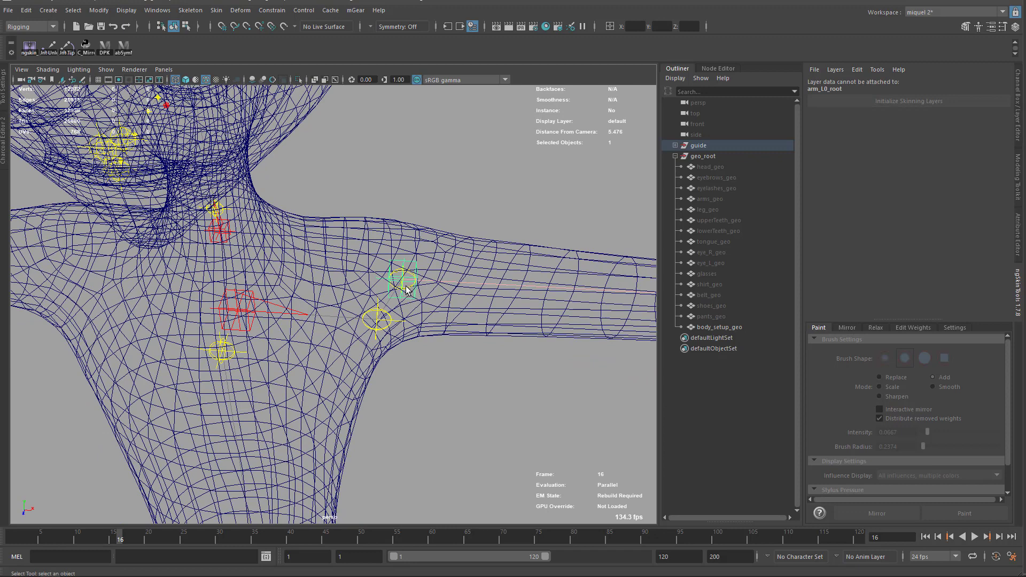
key(w)
click(447, 304)
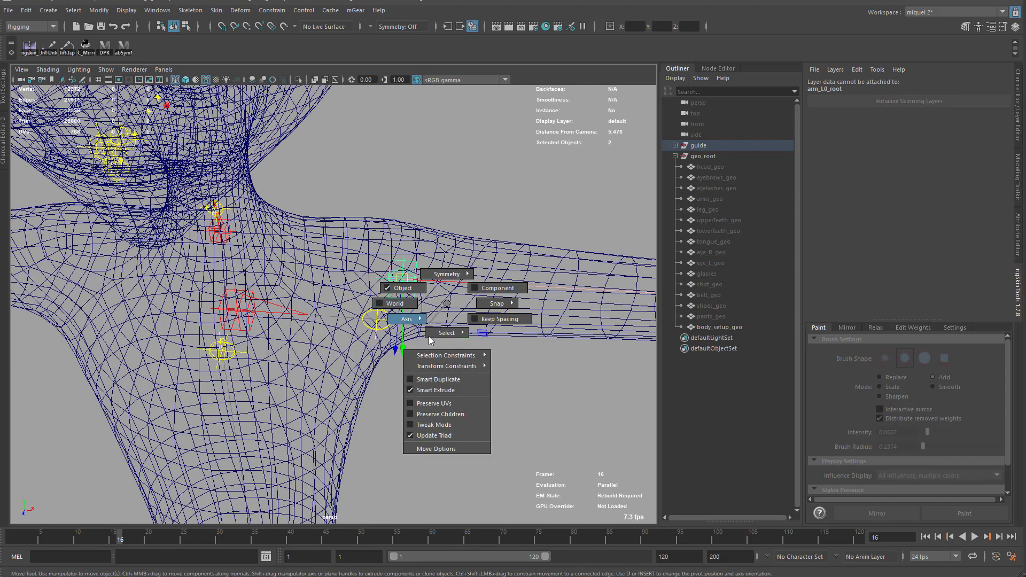
click(448, 415)
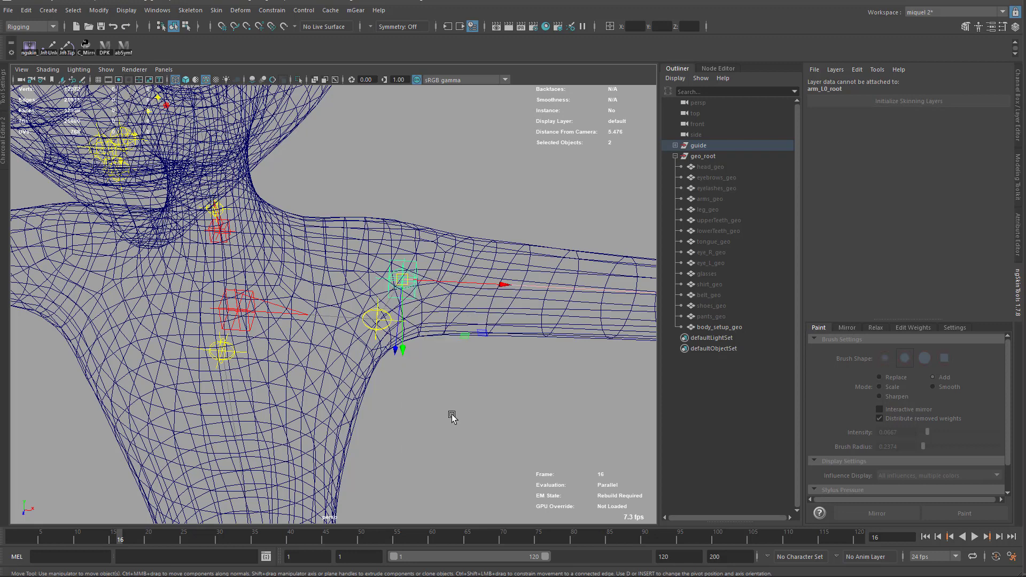
- Adjust the position of arm_L0_root inside the left shoulder along the world axes, checking it from the front and an angle
drag(447, 331, 439, 278)
alt+right_drag(499, 346, 387, 248)
alt+middle_drag(433, 315, 428, 295)
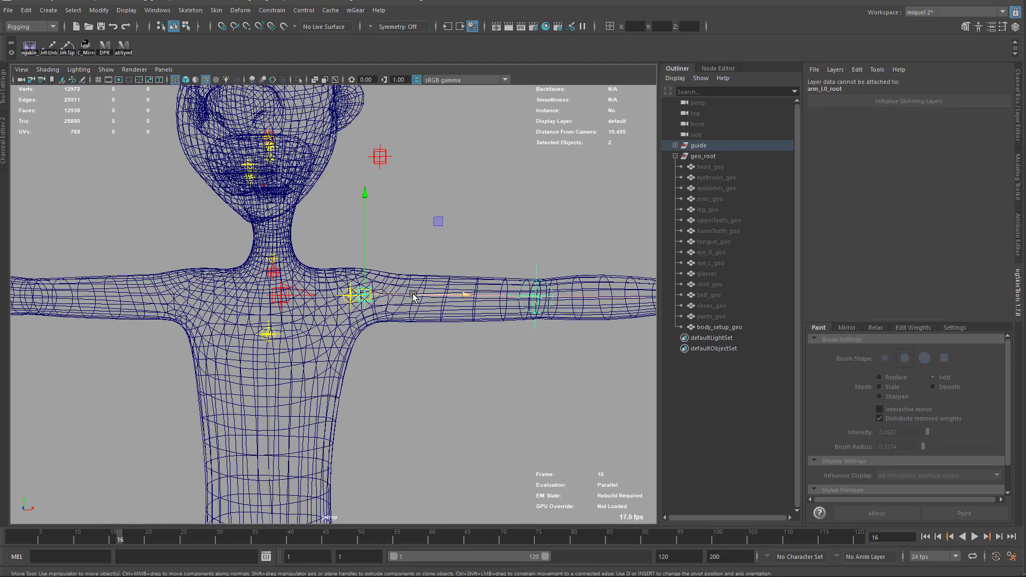
drag(413, 297, 403, 442)
scroll(371, 263, down, 3)
alt+drag(371, 263, 380, 279)
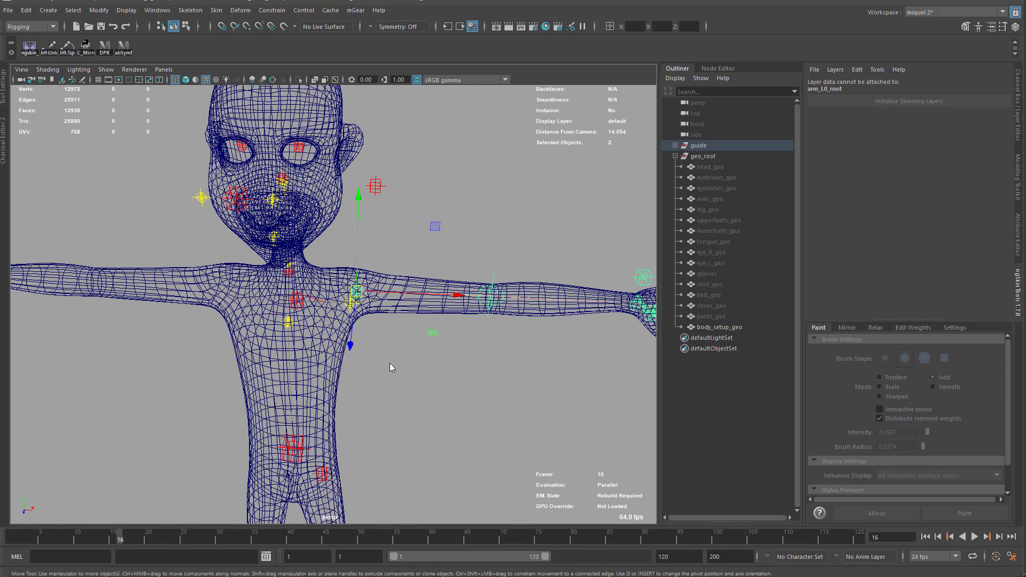
drag(389, 363, 350, 347)
alt+drag(455, 292, 369, 283)
key(q)
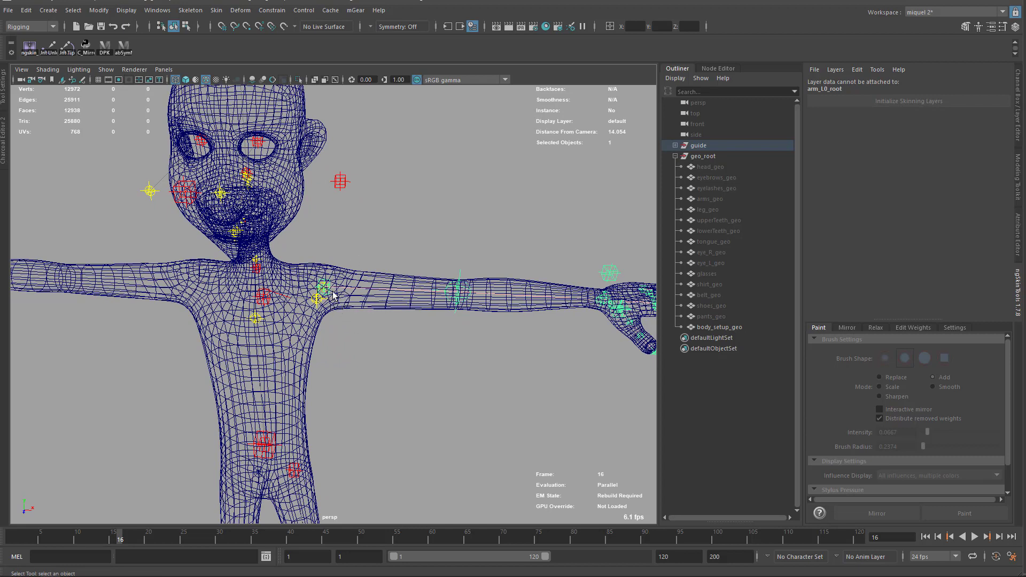
- Build a partial rig with Shifter from the selected arm_L0_root guide and close the build log
click(353, 10)
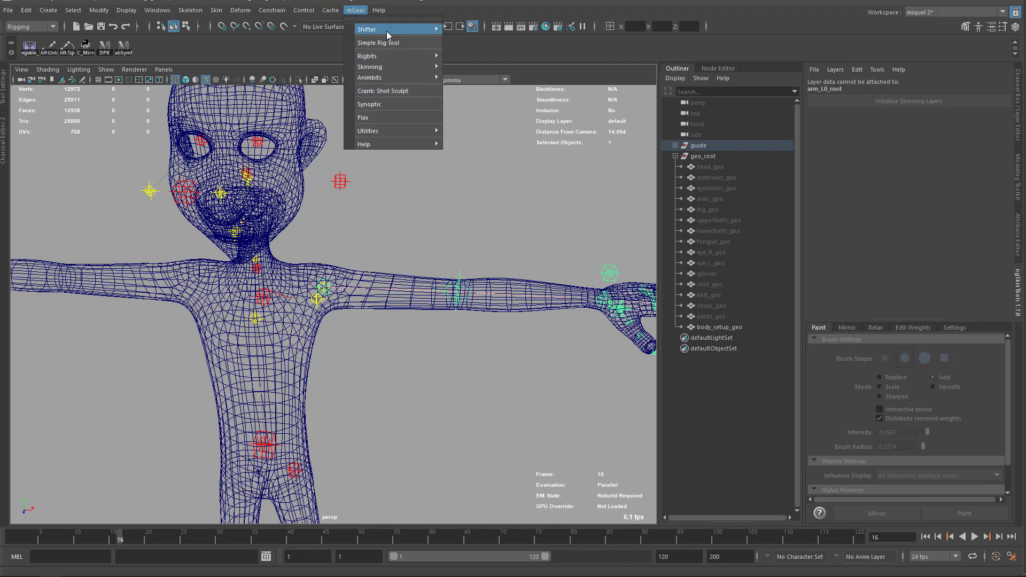
mouse_move(389, 30)
click(502, 30)
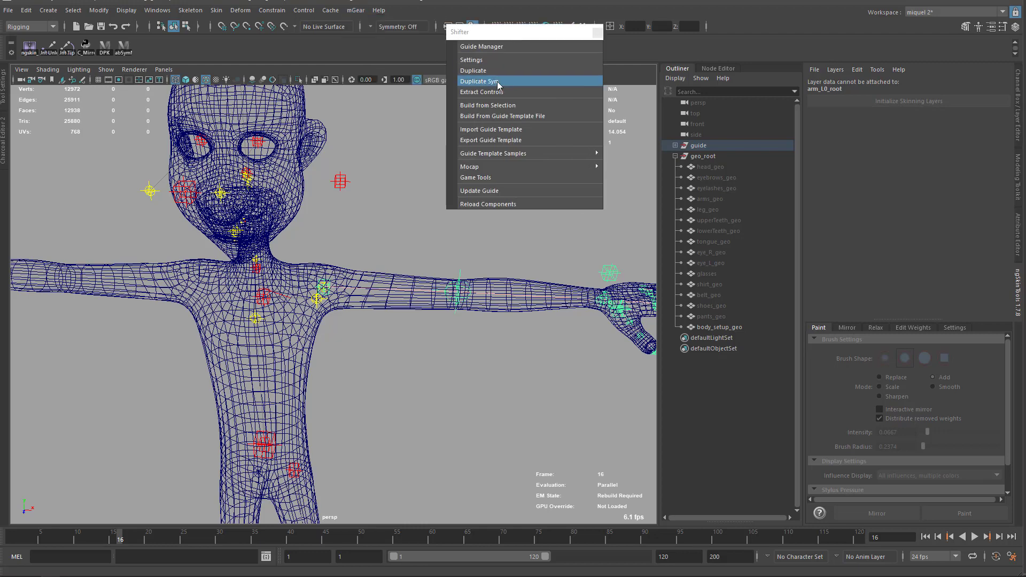
click(493, 112)
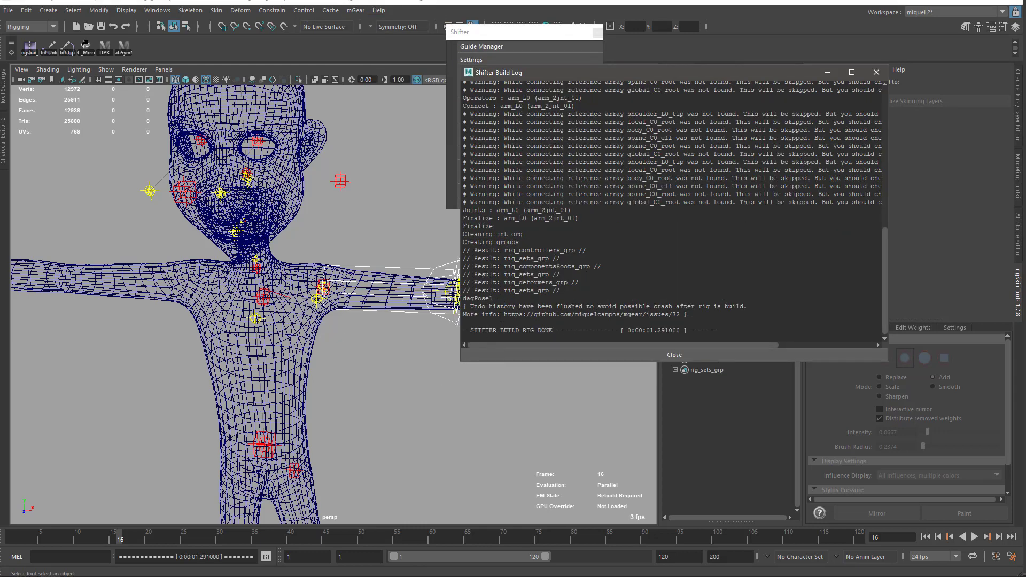
click(875, 73)
- Set the arm's Fk/Ik Blend on world_ctl to 1 and check the IK controls around the left arm
alt+drag(535, 369, 397, 448)
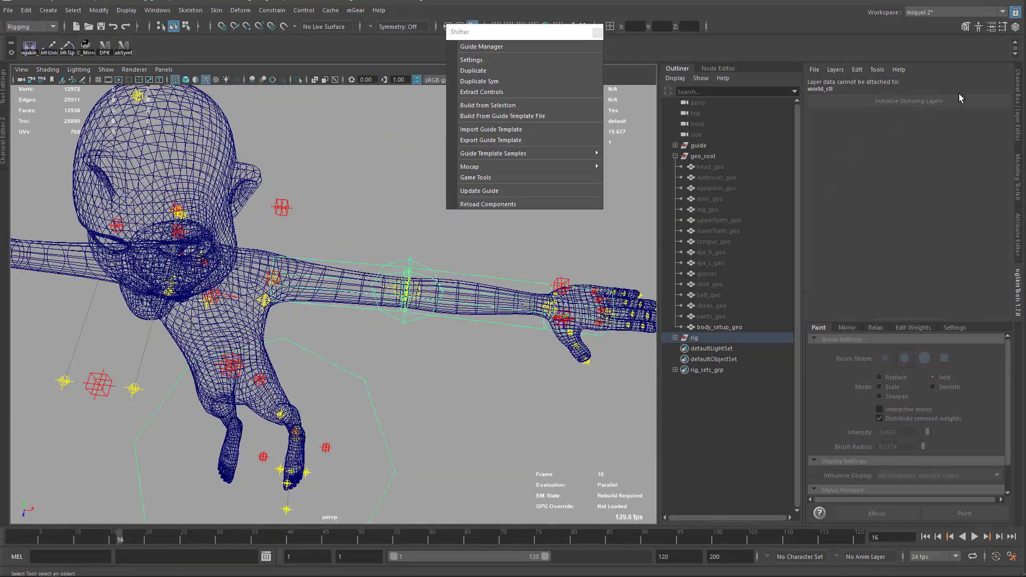
click(1017, 81)
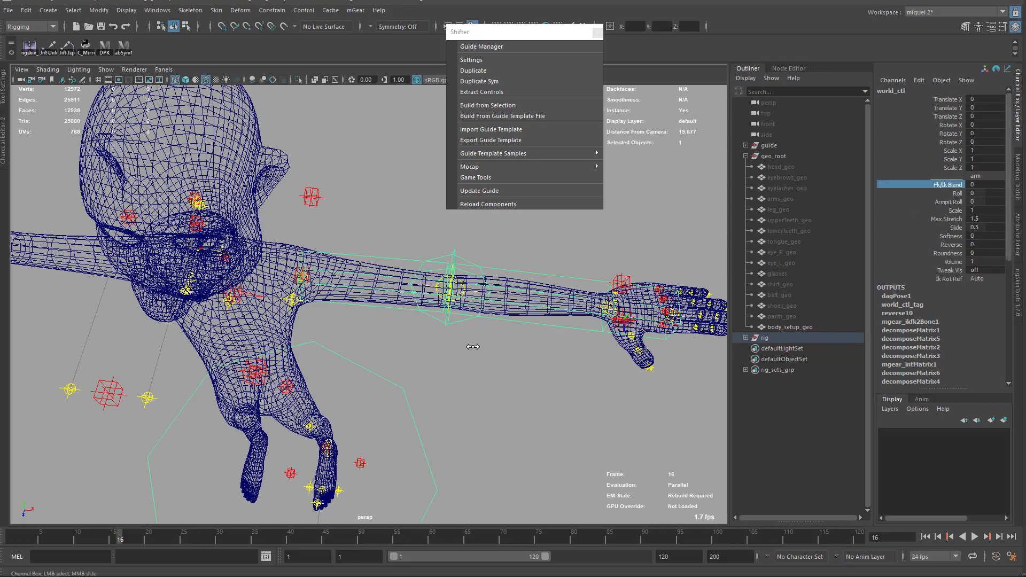
middle_drag(473, 347, 532, 374)
alt+drag(531, 373, 532, 297)
alt+middle_drag(223, 306, 451, 371)
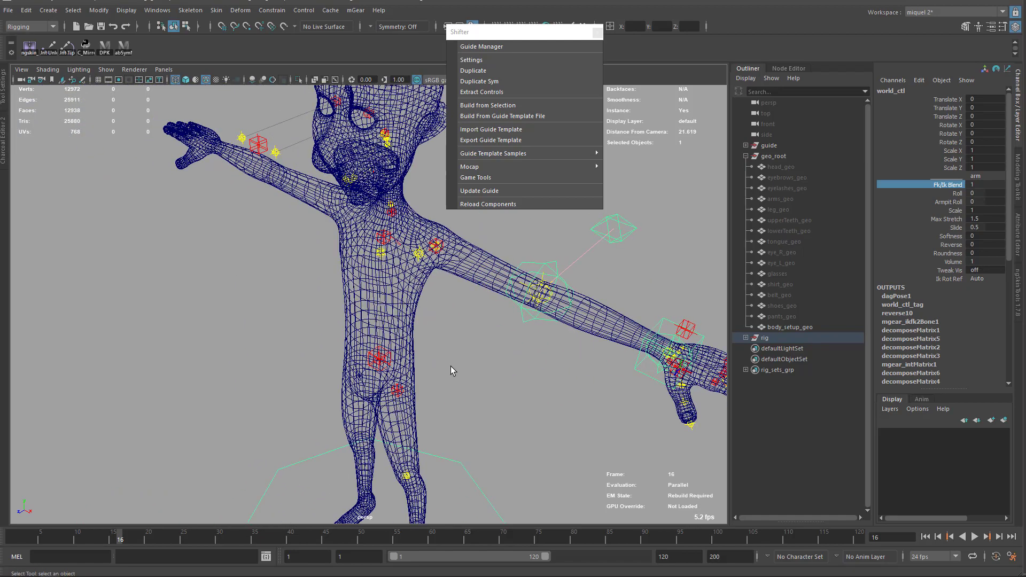
alt+drag(451, 371, 475, 278)
scroll(474, 277, up, 4)
alt+middle_drag(411, 357, 426, 346)
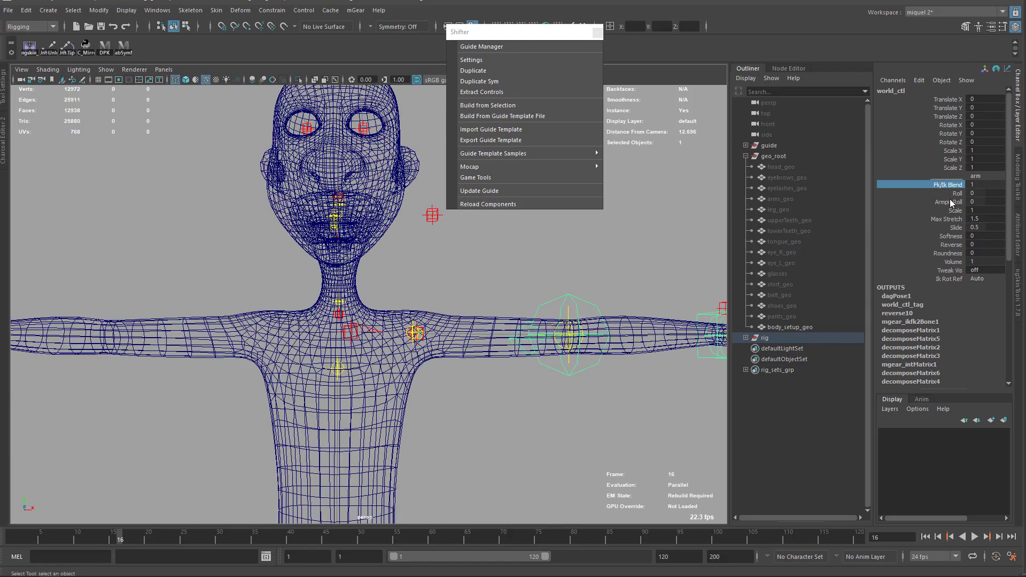
middle_drag(510, 385, 439, 358)
- Delete the partial arm rig and its rig sets
scroll(401, 344, down, 5)
alt+middle_drag(521, 515, 465, 315)
alt+drag(465, 316, 423, 338)
key(Delete)
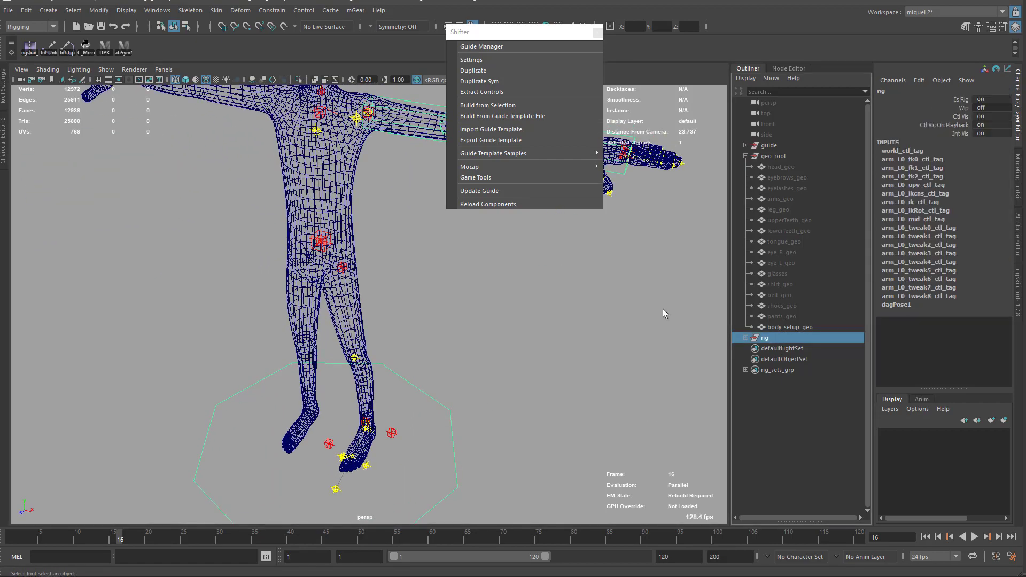
- Select neck_C0_neck and neck_C0_tan1 in side view, move them slightly down, and undo the move
alt+drag(663, 314, 418, 338)
alt+middle_drag(310, 352, 403, 341)
alt+drag(403, 342, 299, 321)
alt+right_drag(381, 313, 556, 347)
alt+middle_drag(449, 374, 440, 385)
alt+drag(440, 385, 431, 343)
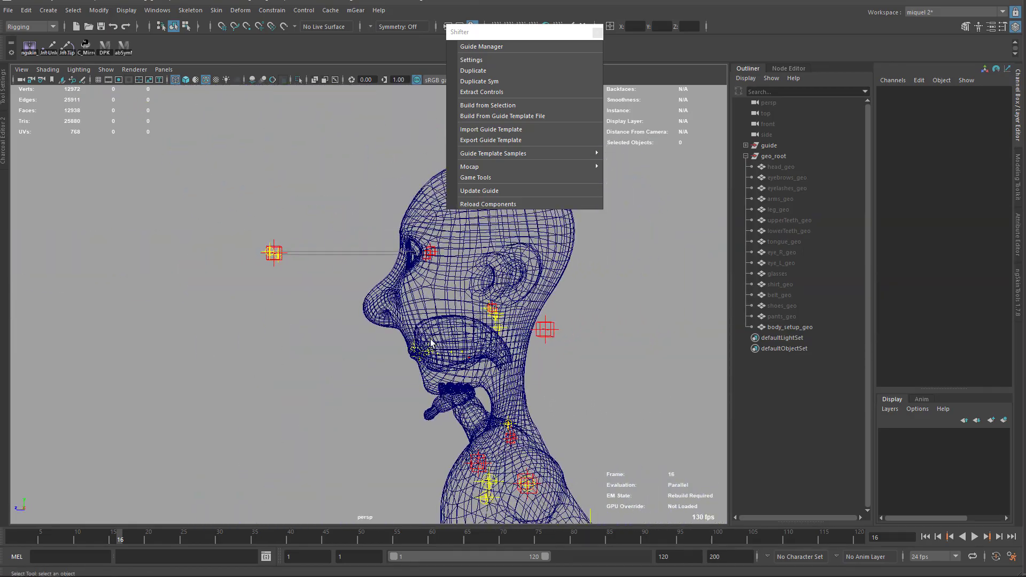
click(500, 327)
alt+middle_drag(520, 297, 427, 298)
alt+right_drag(588, 421, 623, 431)
click(414, 319)
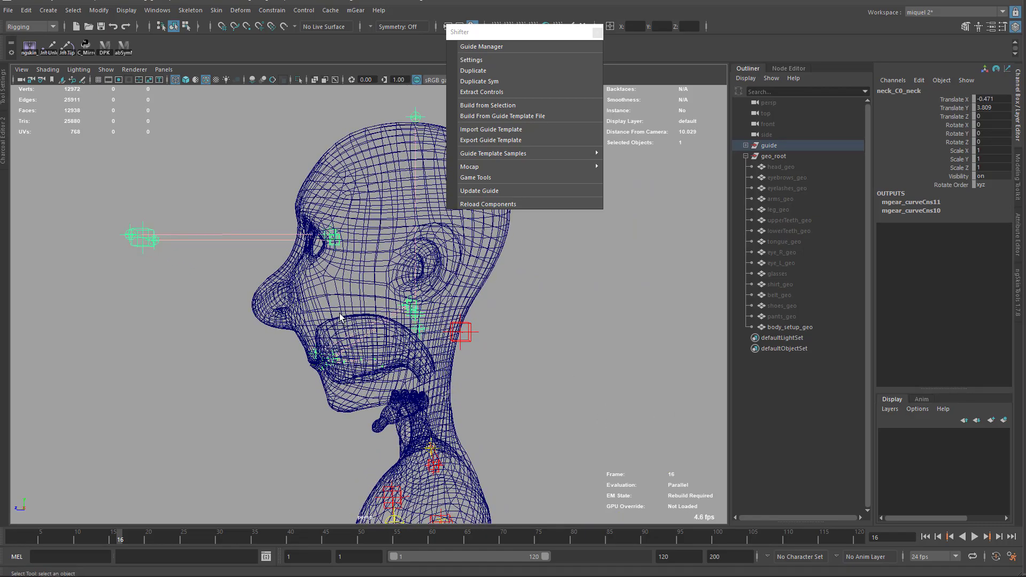
alt+right_drag(340, 315, 471, 367)
alt+middle_drag(470, 367, 435, 316)
shift+click(467, 339)
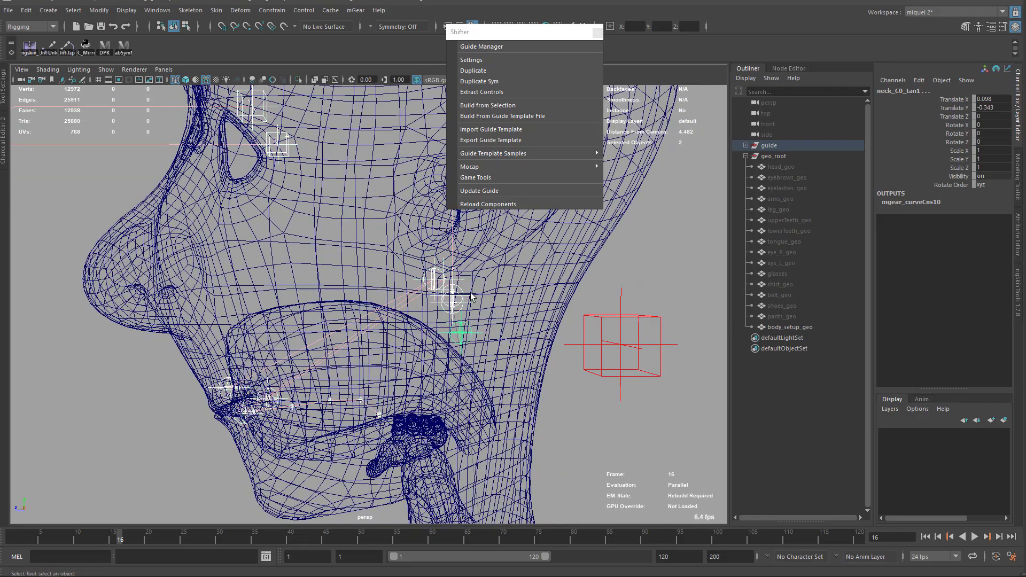
key(w)
drag(496, 342, 495, 453)
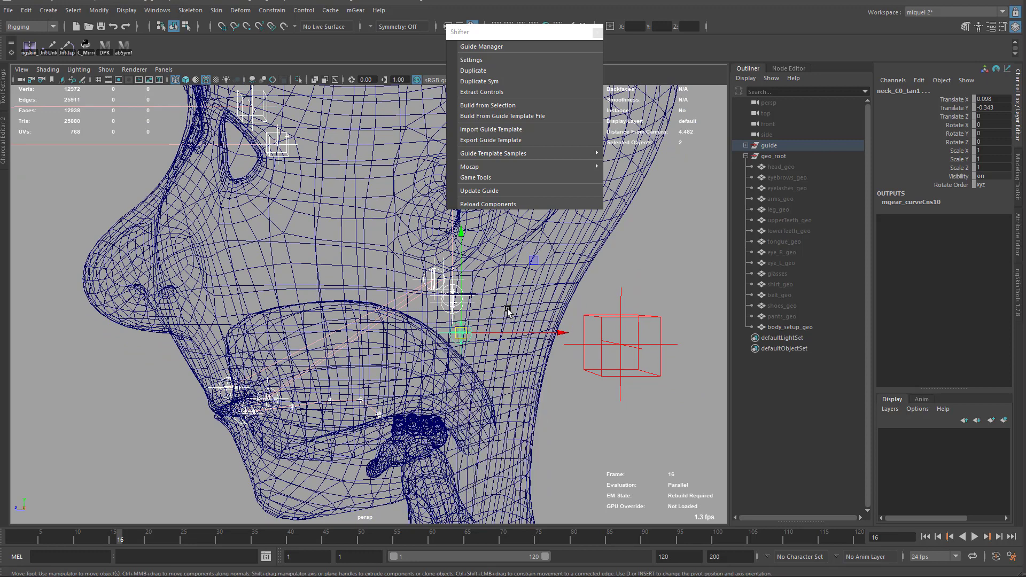
drag(534, 261, 538, 293)
key(ctrl+z)
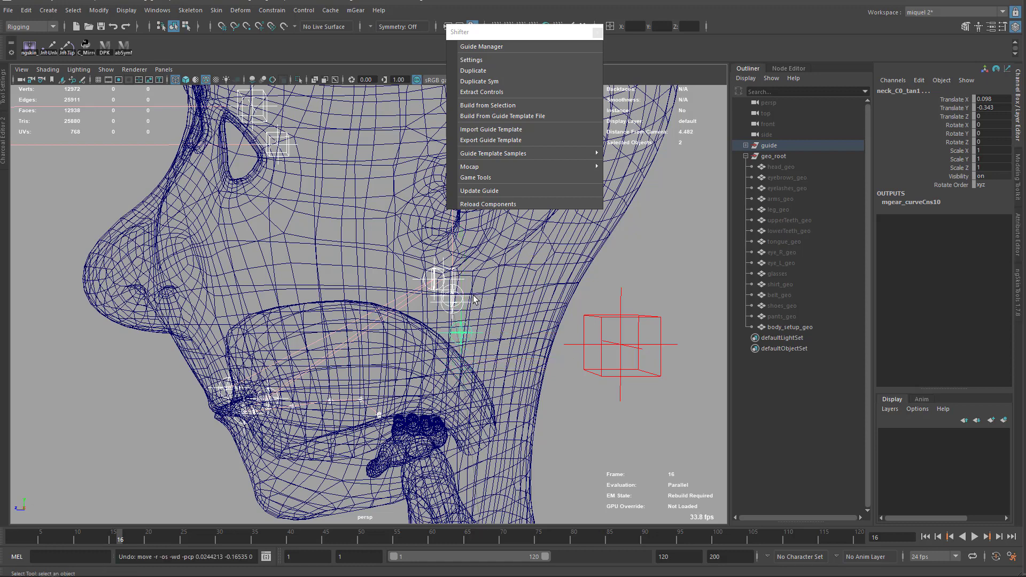
- Select neck_C0_head, neck_C0_tan1 and neck_C0_neck together and move them slightly down behind the jaw
click(463, 293)
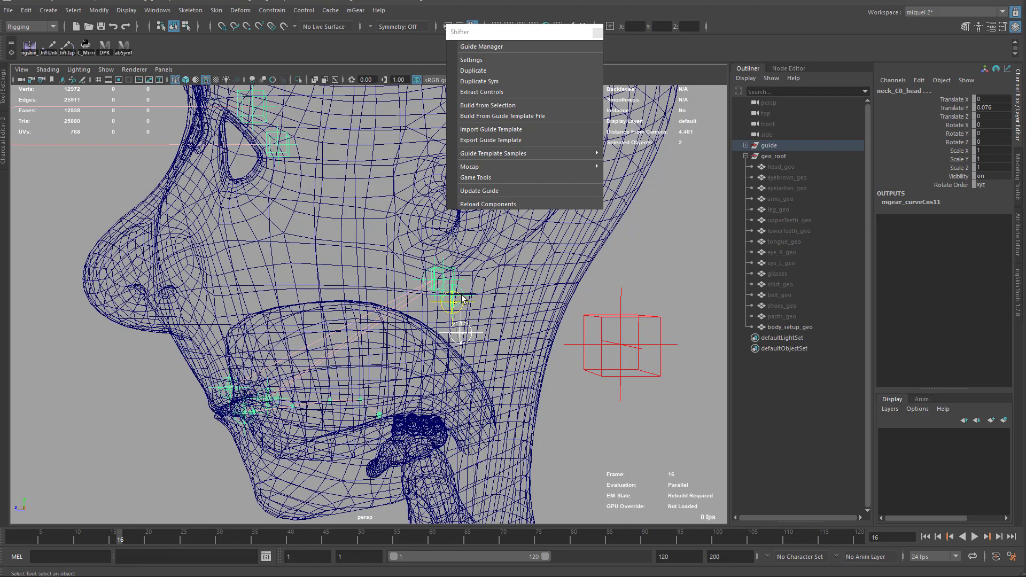
shift+click(460, 332)
key(w)
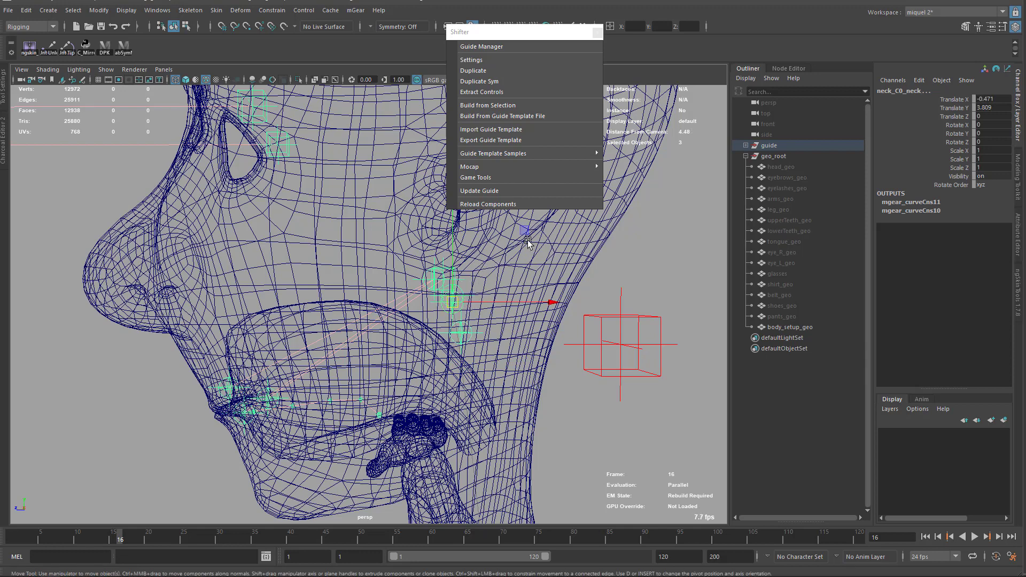
drag(527, 244, 523, 269)
- Select foot_L0_root together with the overlapping ankle guide at the left foot
alt+right_drag(545, 491, 185, 275)
alt+middle_drag(331, 470, 294, 347)
mouse_move(294, 347)
alt+right_down()
mouse_move(266, 341)
mouse_move(304, 358)
alt+right_up()
alt+middle_drag(387, 257, 388, 86)
alt+right_drag(388, 91, 513, 422)
alt+middle_drag(240, 518, 300, 377)
alt+right_drag(352, 398, 506, 433)
alt+middle_drag(389, 358, 394, 233)
click(397, 319)
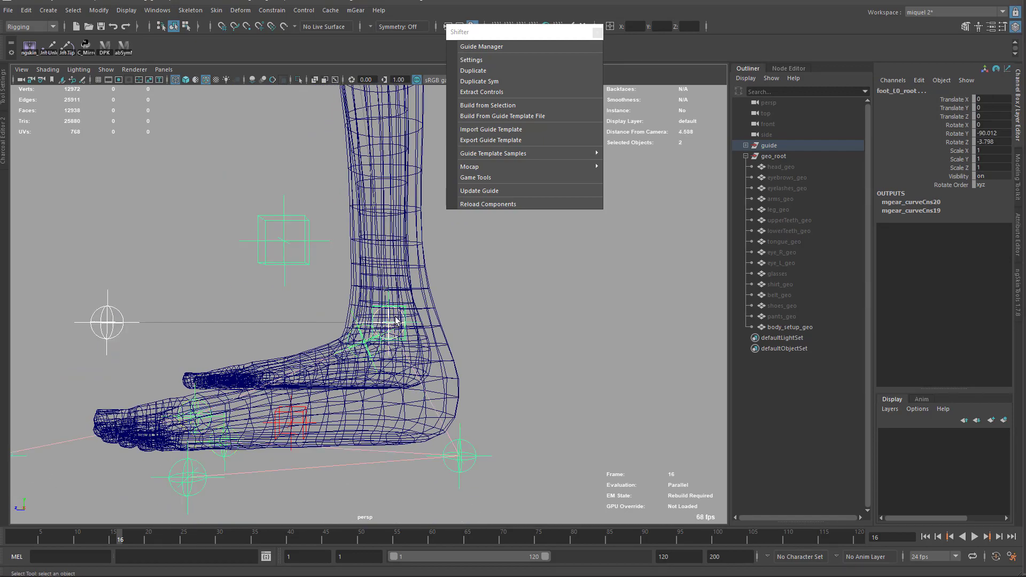
key(f)
alt+right_drag(455, 409, 332, 362)
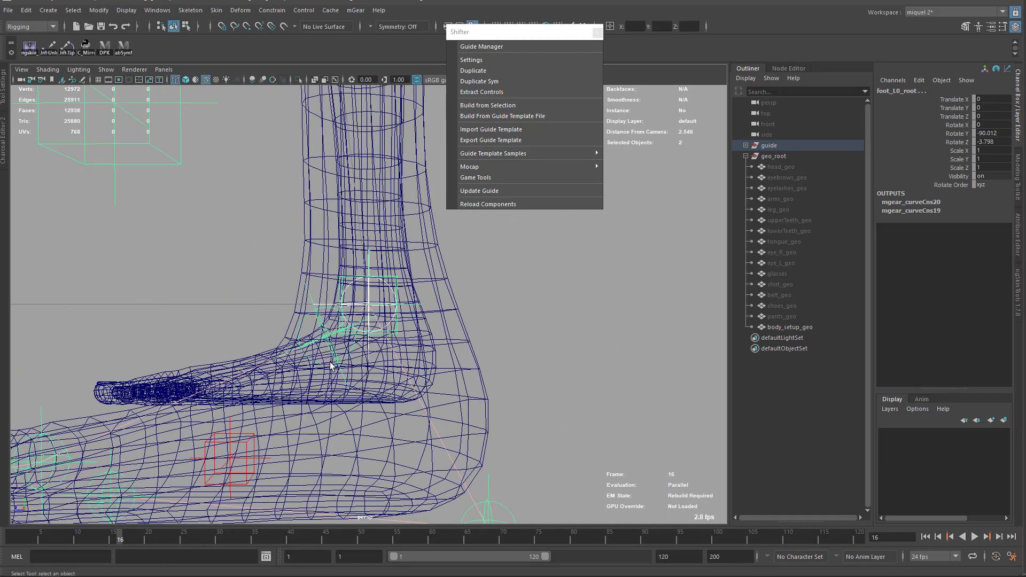
- Add foot_L0_0_loc to the ankle selection and move the selected guides slightly down along the world vertical axis
alt+drag(332, 362, 457, 394)
drag(506, 33, 781, 85)
alt+drag(433, 310, 405, 334)
shift+click(327, 345)
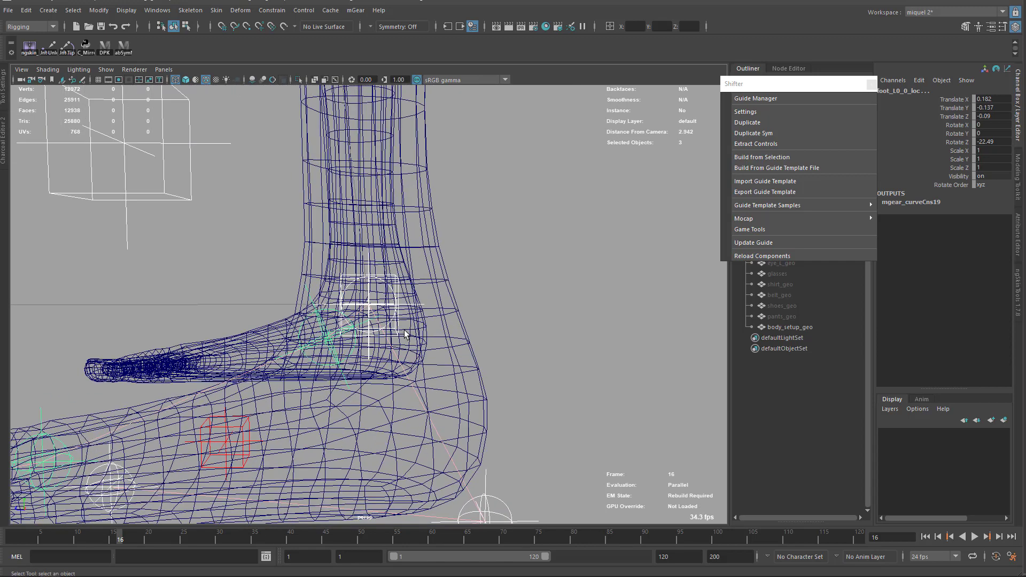
key(w)
click(425, 331)
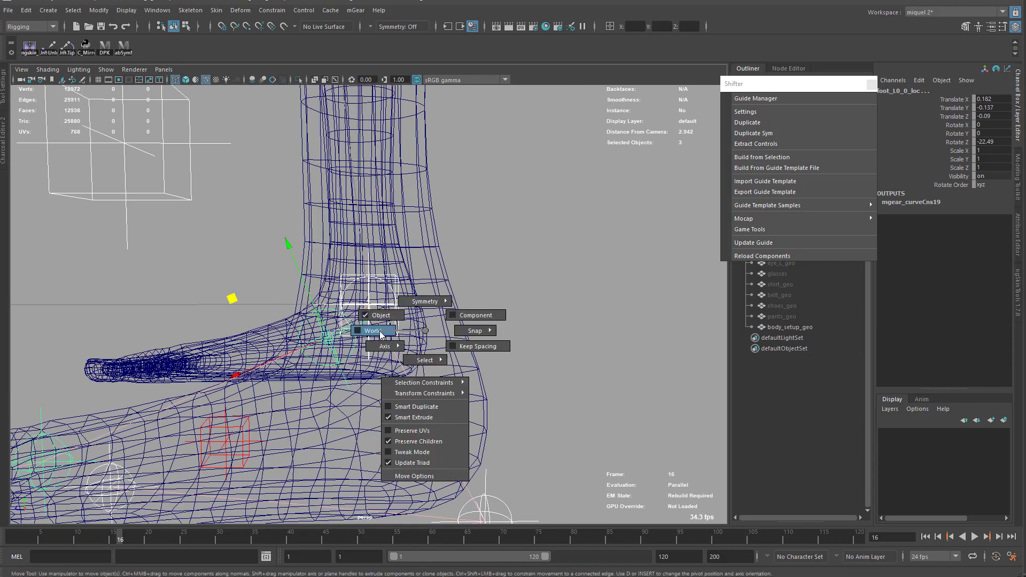
click(380, 333)
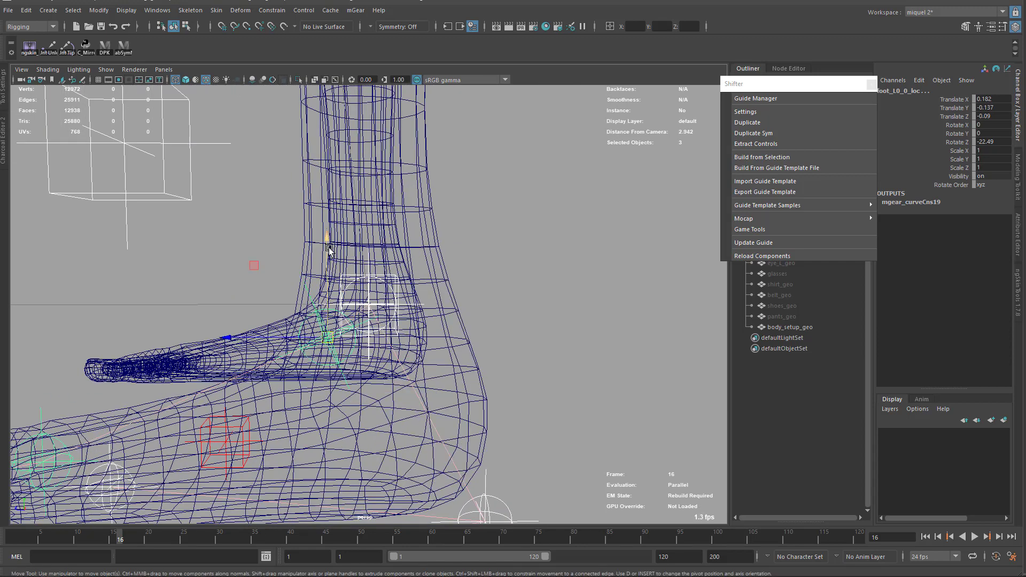
drag(329, 251, 313, 299)
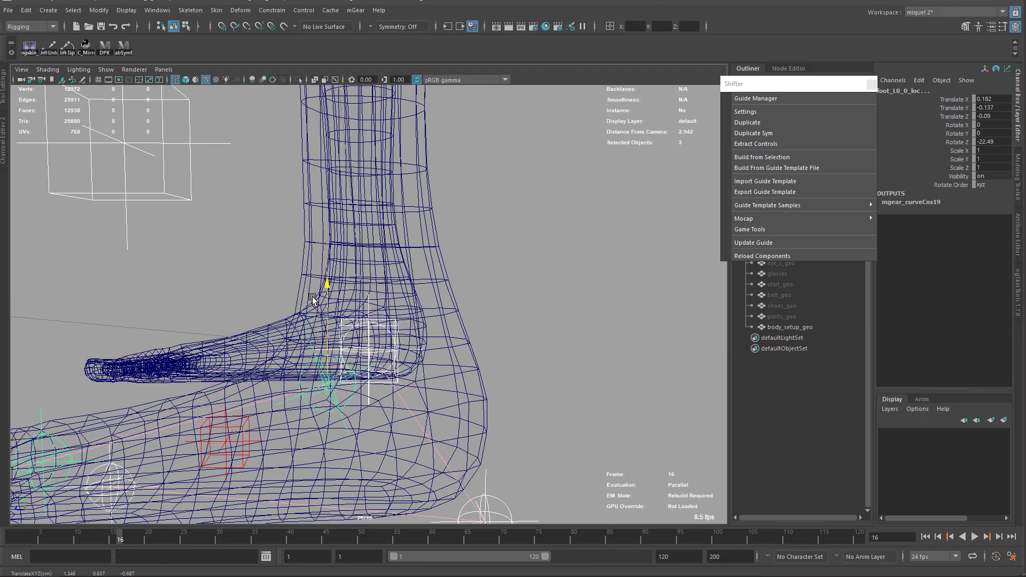
scroll(313, 297, down, 3)
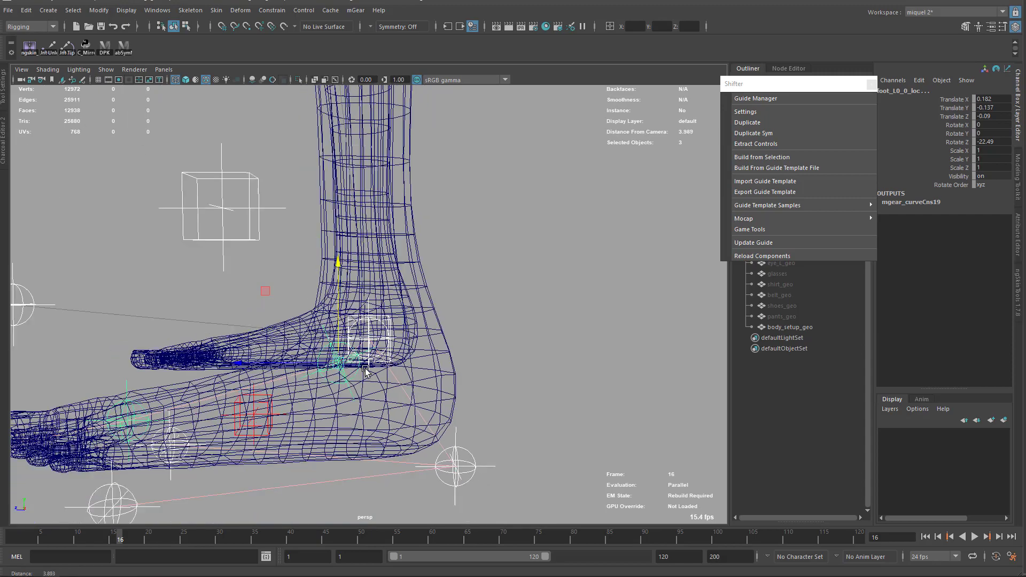
mouse_move(348, 362)
alt+mouse_down()
mouse_move(449, 381)
mouse_move(362, 366)
mouse_move(361, 357)
alt+mouse_up()
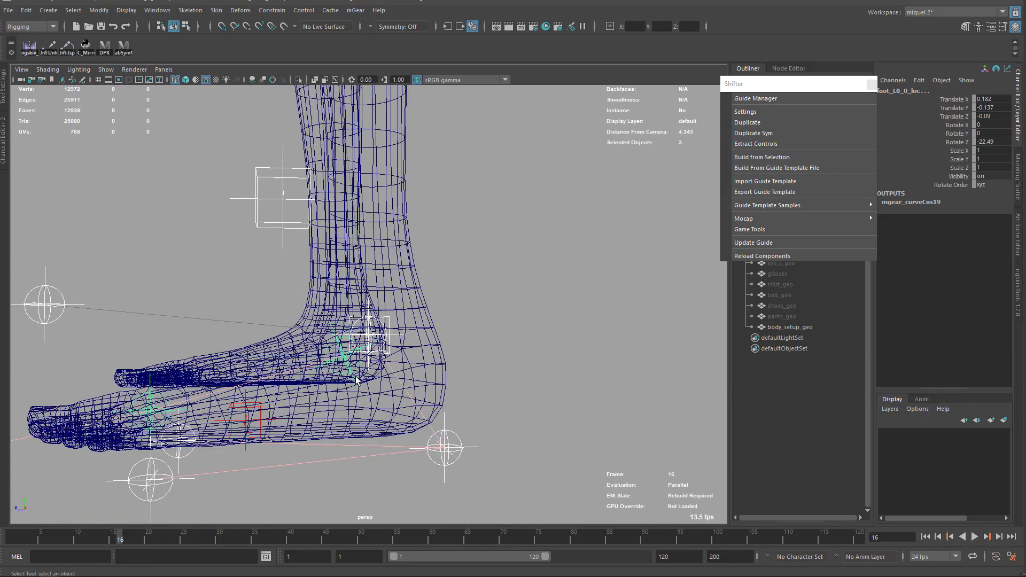
- Move foot_L0_0_loc alone along its object axes to about 0.289 in Translate X, and set its Translate Z to 0
alt+drag(357, 386, 371, 385)
key(w)
click(371, 385)
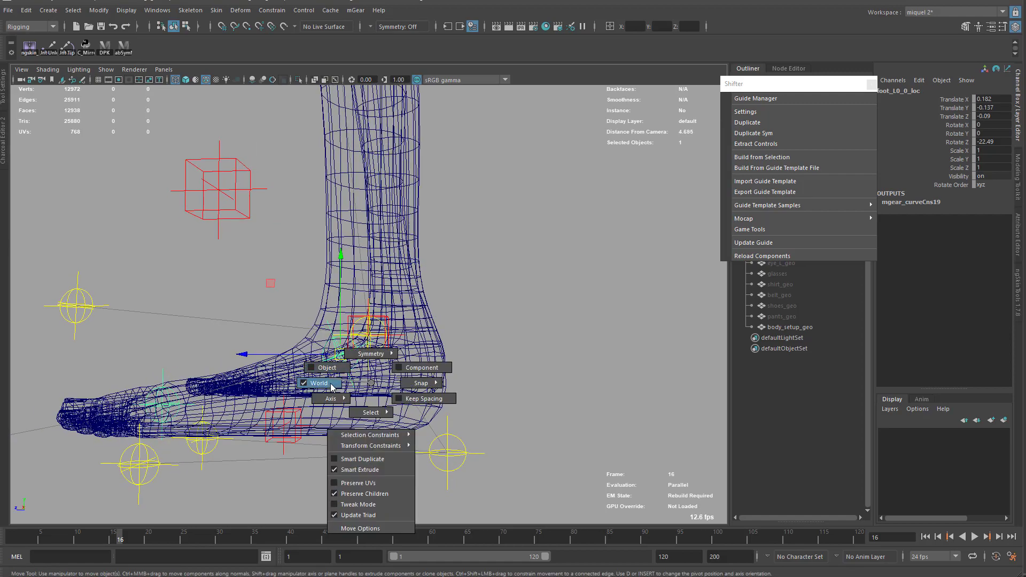
click(329, 377)
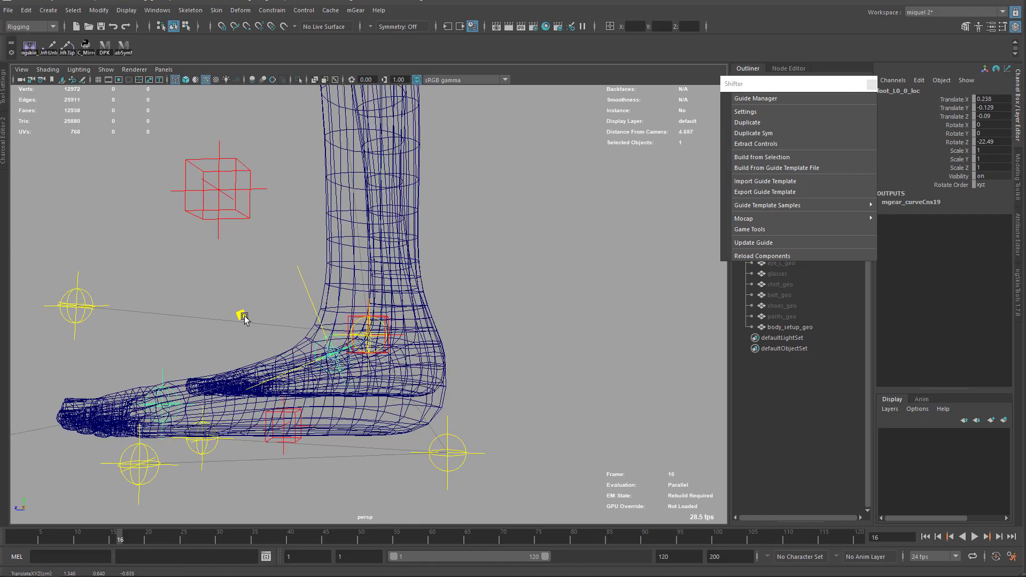
alt+drag(342, 370, 429, 276)
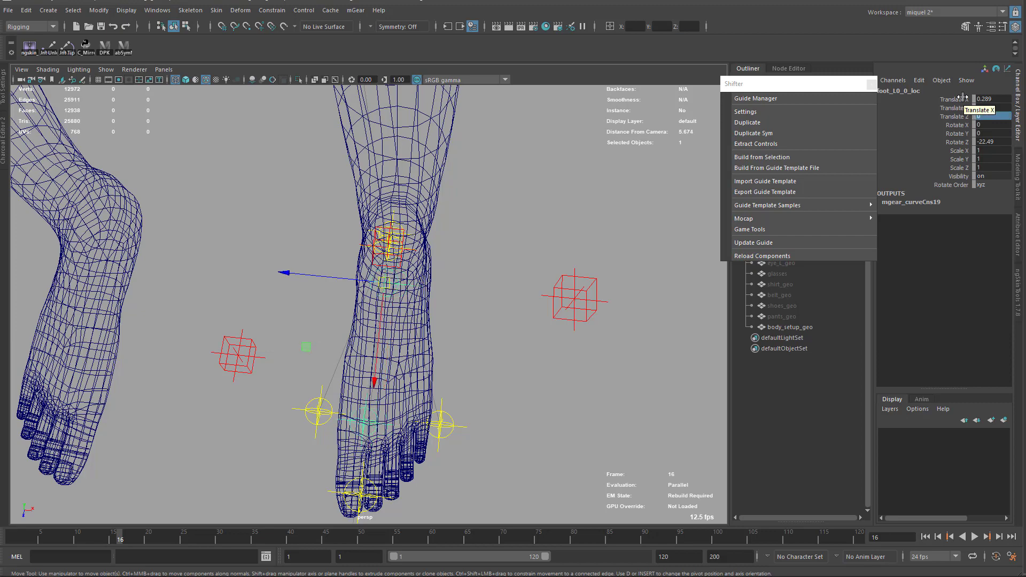
- Show shoes_geo so the left foot guide can be compared with the shoe
key(q)
click(401, 272)
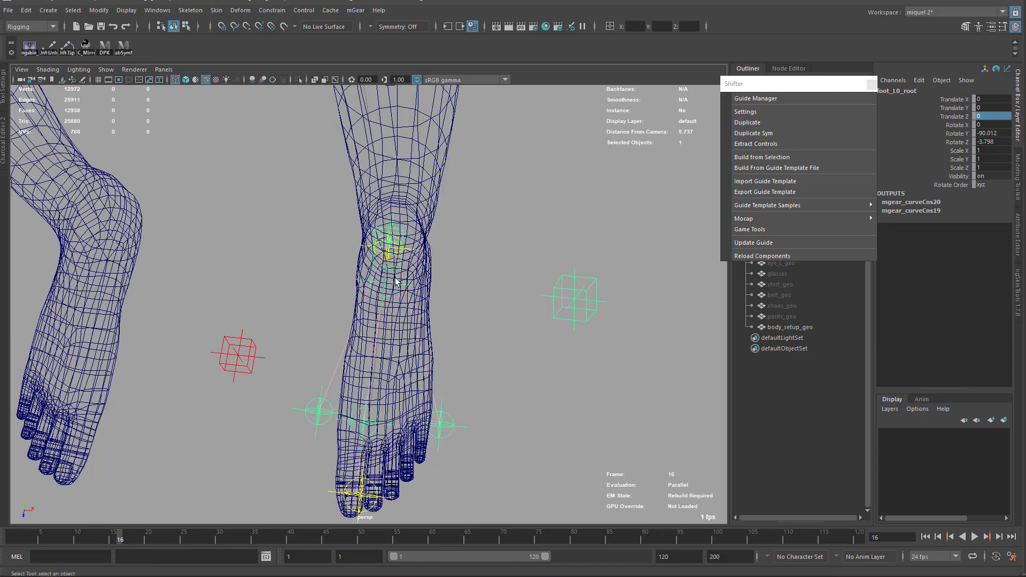
scroll(406, 331, down, 5)
scroll(524, 360, up, 6)
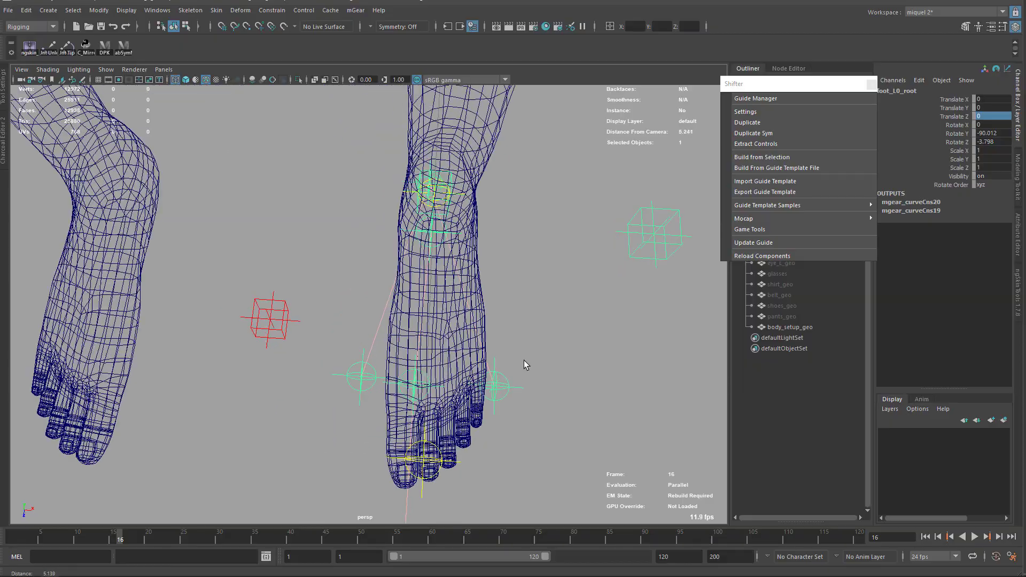
alt+drag(502, 313, 565, 399)
alt+right_drag(565, 399, 560, 210)
click(777, 86)
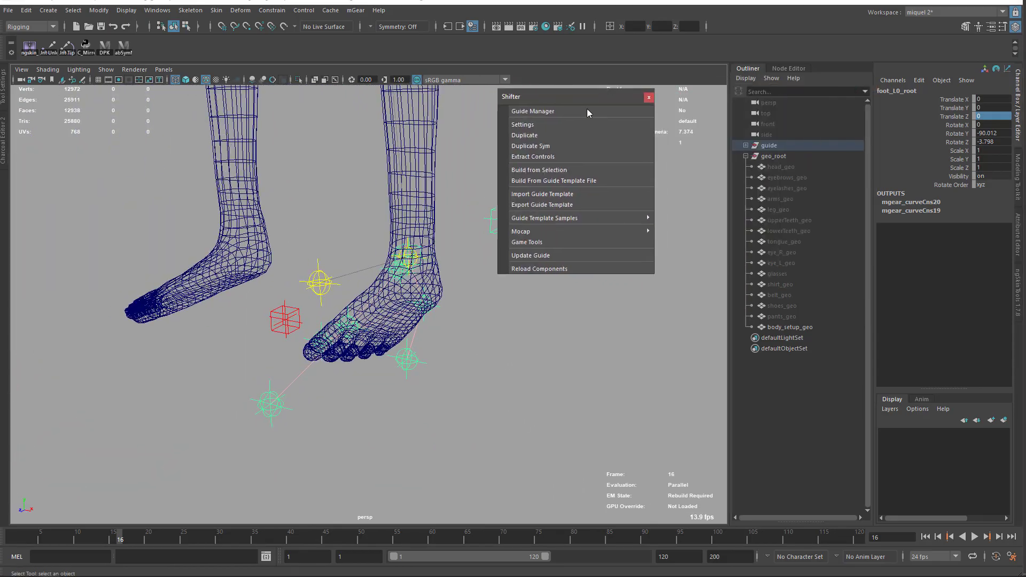
click(779, 306)
alt+drag(432, 375, 402, 316)
- Turn off Preserve Children for rotation and rotate foot_L0_root to about -89.15 in Rotate Y, aligned with the shoe
click(389, 228)
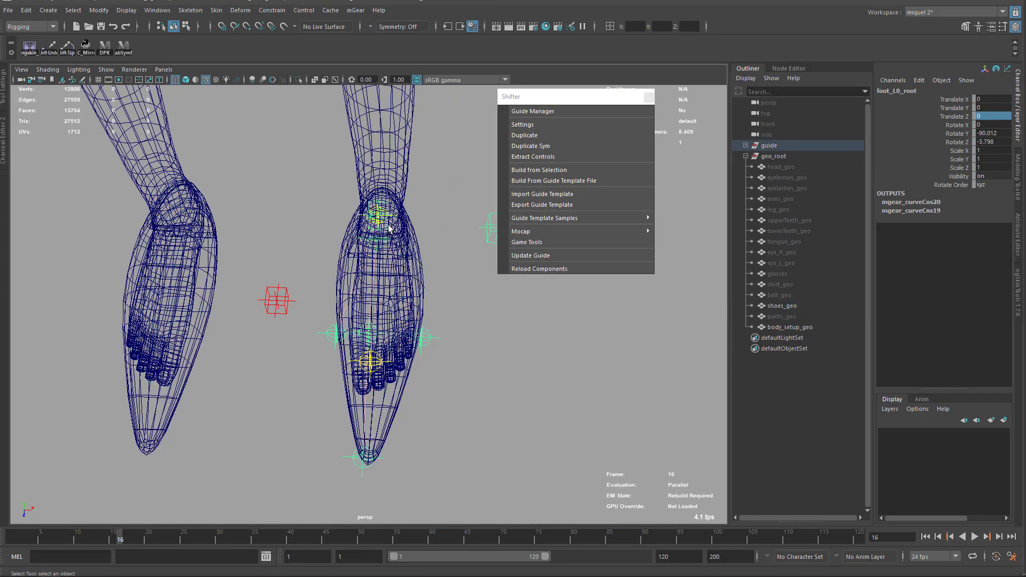
mouse_move(391, 230)
alt+mouse_down()
mouse_move(399, 235)
mouse_move(399, 220)
alt+mouse_up()
key(e)
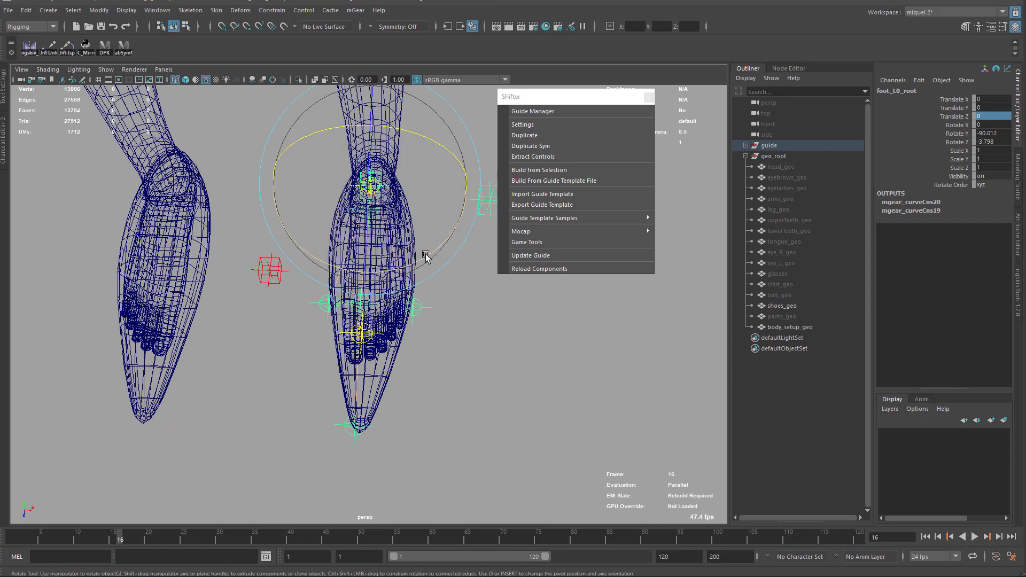
key(w)
click(444, 302)
key(e)
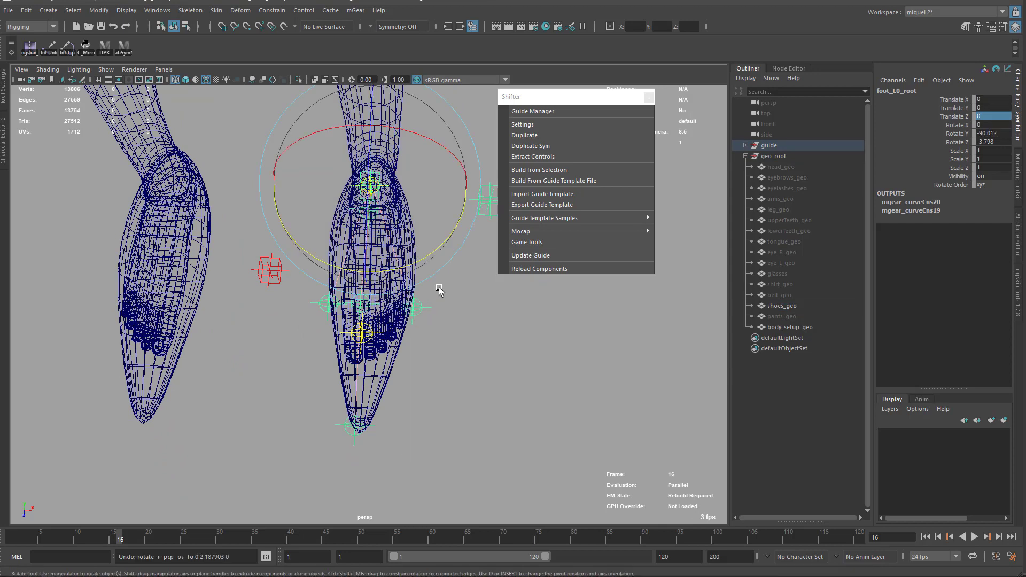
drag(439, 288, 435, 297)
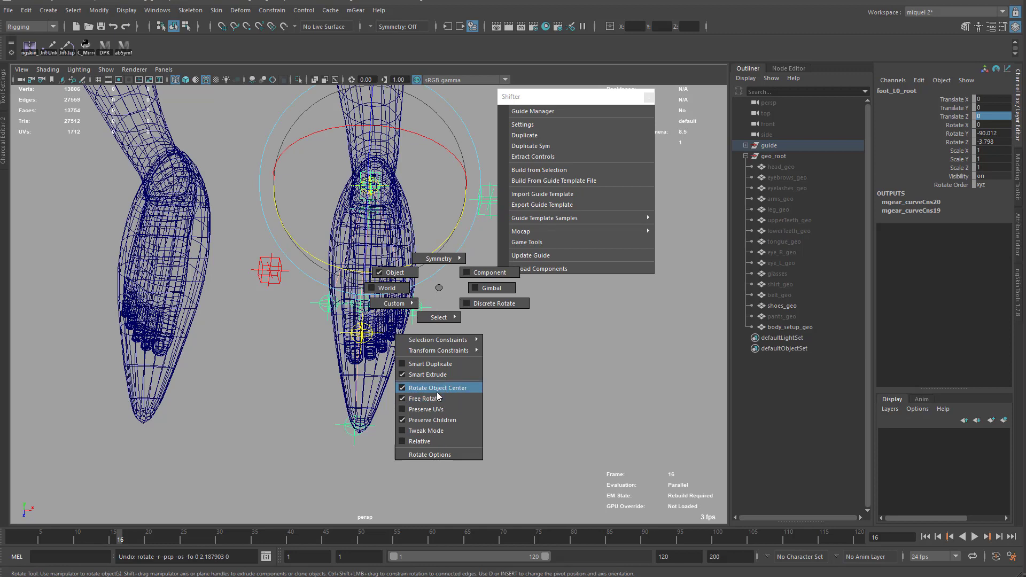
click(439, 424)
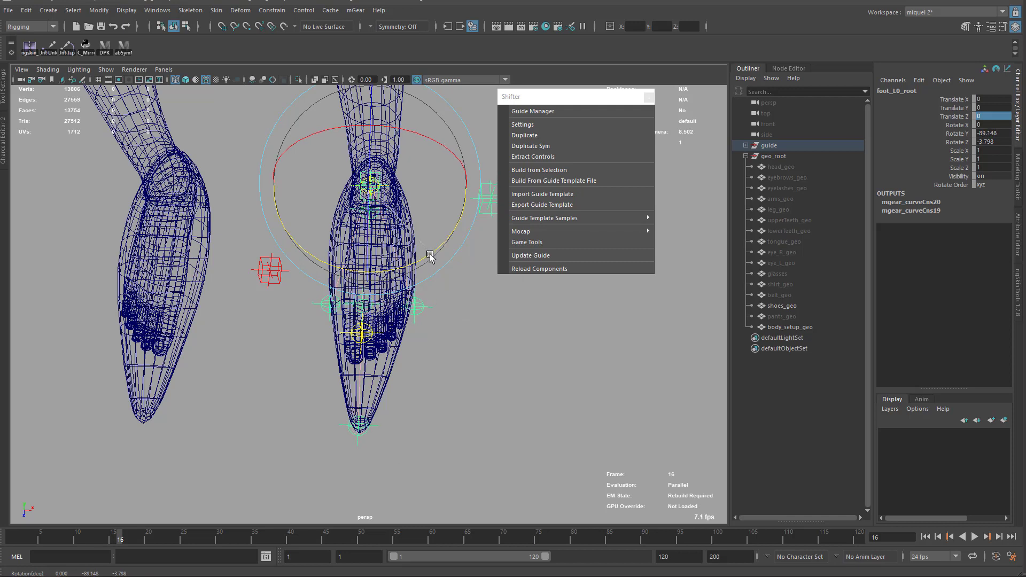
- Move foot_L0_outpivot and foot_L0_inpivot sideways to fit the shoe's edges, with the inner pivot at about 0.495 in Translate Z
key(w)
click(415, 306)
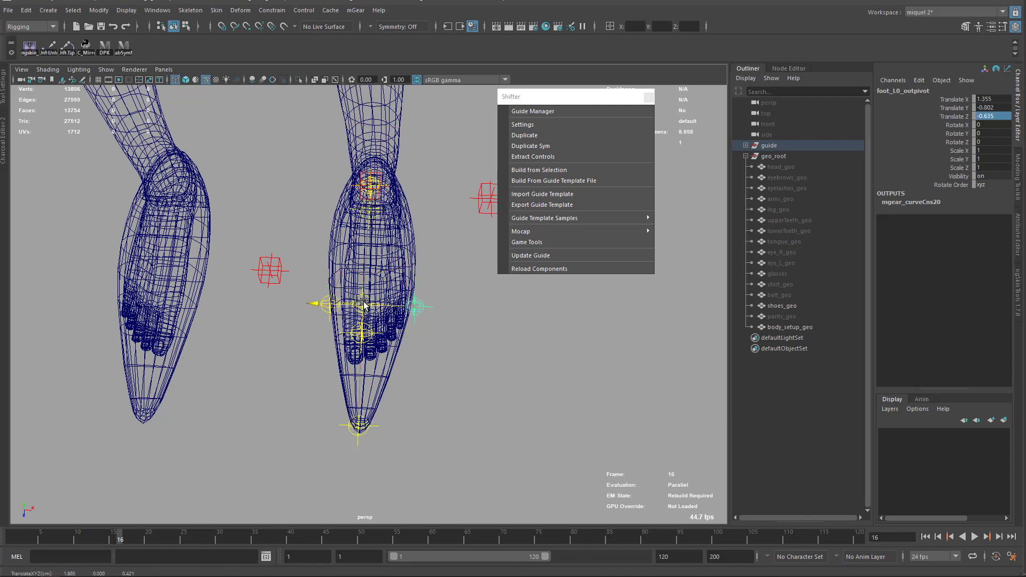
click(324, 306)
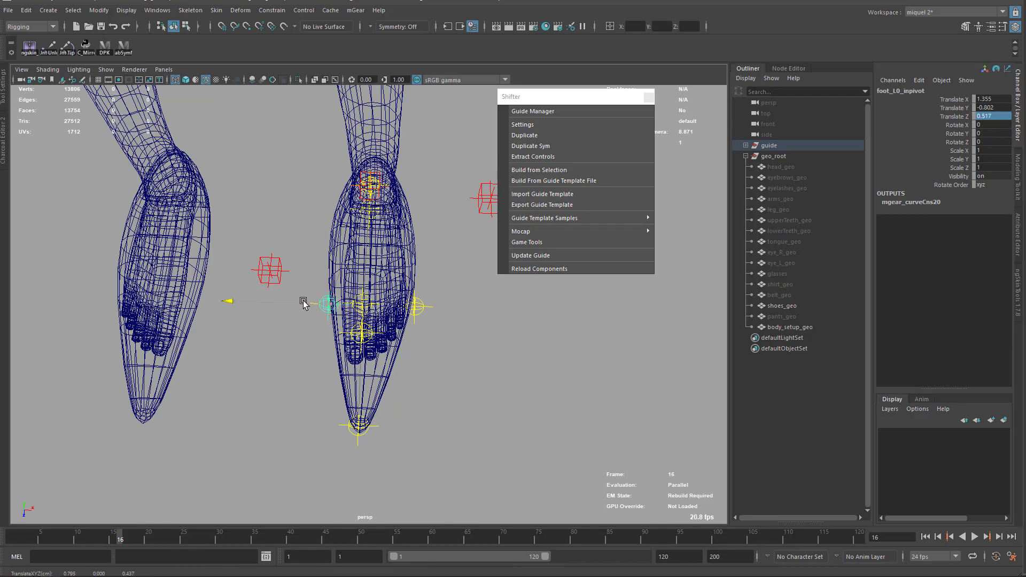
alt+drag(400, 411, 442, 406)
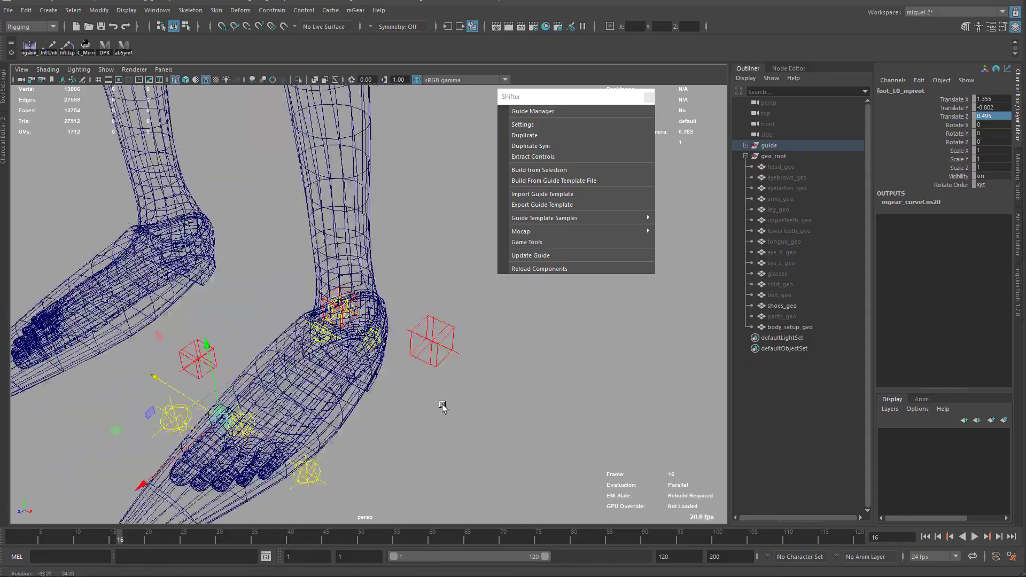
- Build the rig from the guide root
alt+right_drag(442, 406, 385, 363)
alt+drag(386, 364, 382, 325)
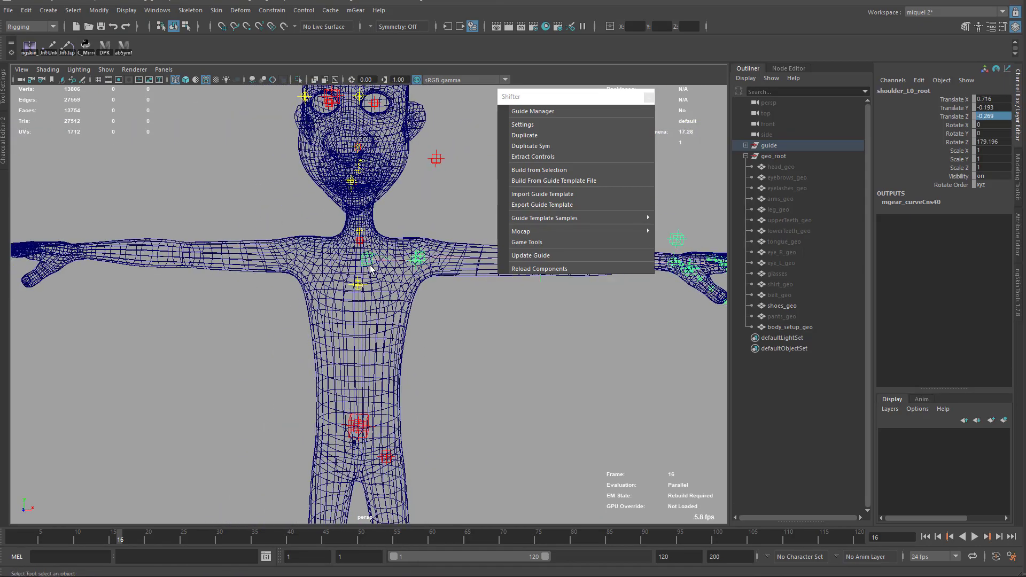
alt+middle_drag(446, 367, 364, 303)
alt+right_drag(438, 316, 366, 305)
alt+drag(396, 306, 356, 308)
alt+middle_drag(423, 240, 409, 180)
click(770, 145)
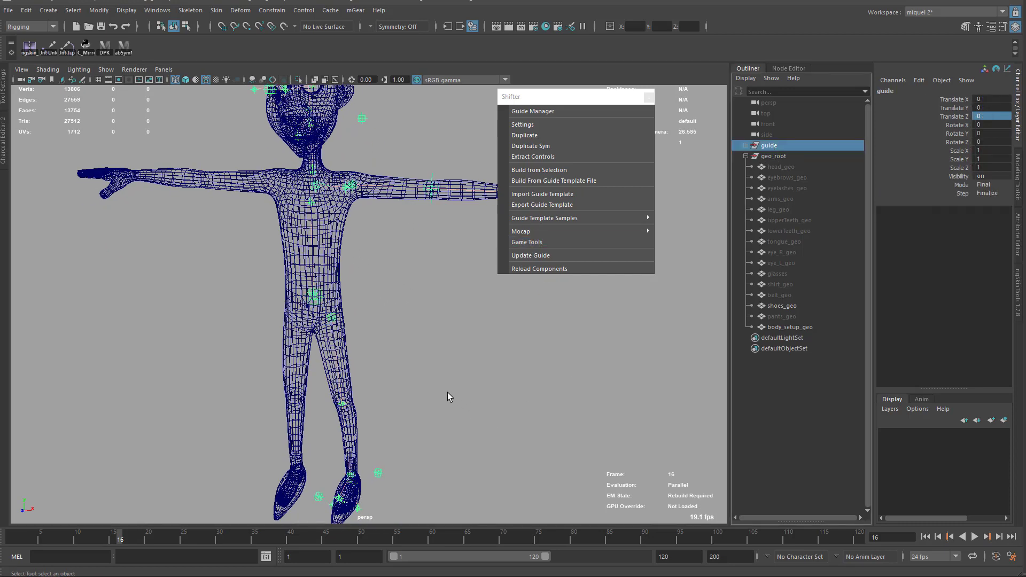
click(551, 170)
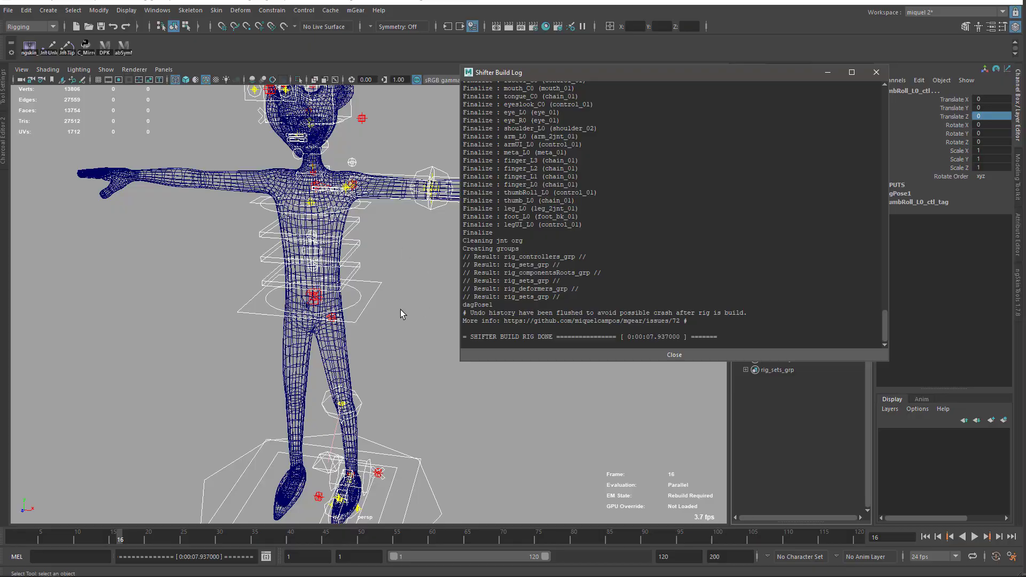
- Examine the built rig's controls around the hips, left leg and foot
alt+middle_drag(350, 155, 361, 318)
alt+drag(362, 317, 367, 294)
alt+middle_drag(368, 316, 347, 107)
alt+right_drag(345, 123, 397, 376)
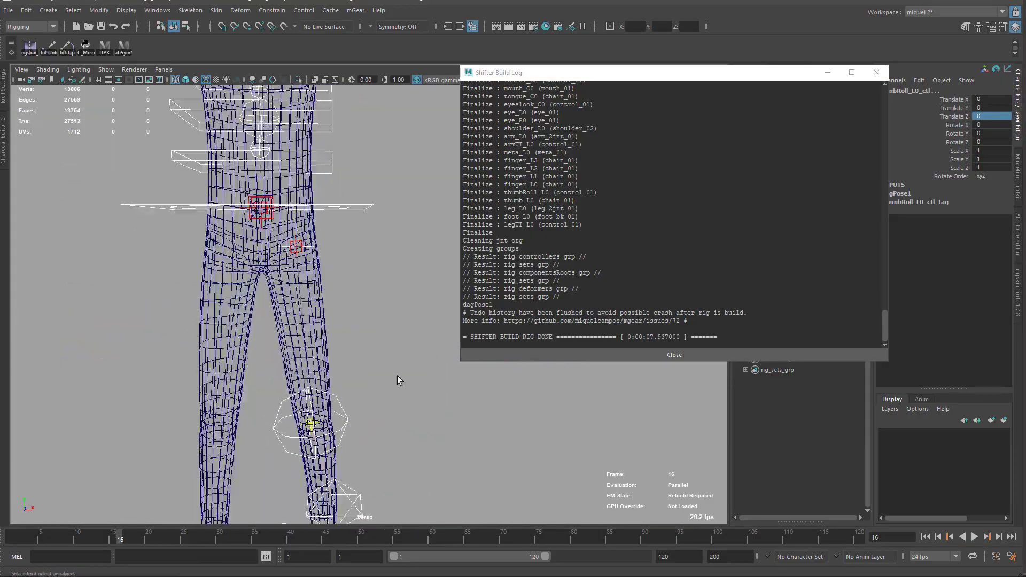
alt+middle_drag(353, 380, 345, 309)
alt+drag(345, 310, 271, 343)
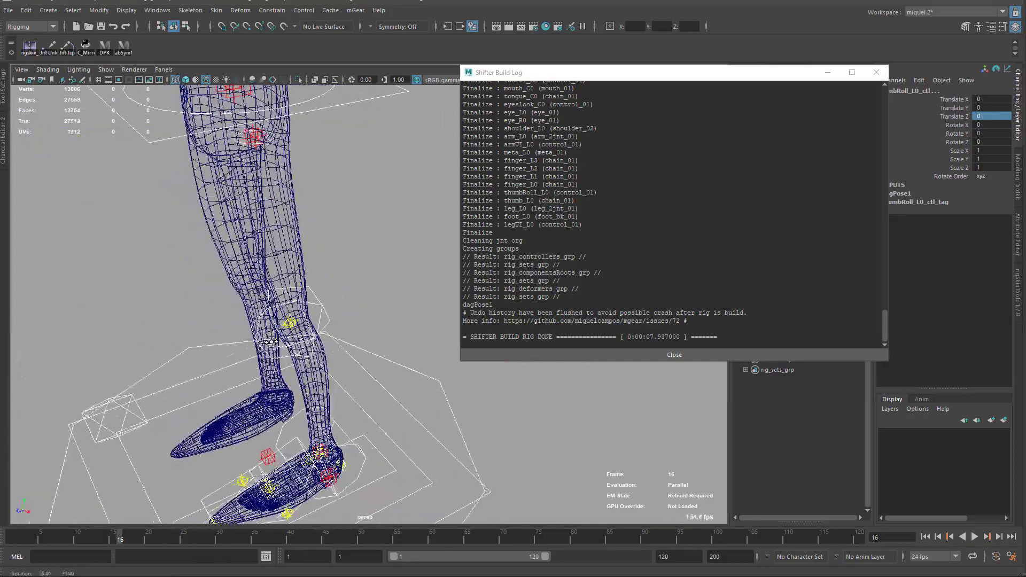
alt+middle_drag(337, 401, 325, 272)
alt+drag(406, 401, 364, 353)
alt+drag(374, 315, 344, 340)
alt+right_drag(345, 340, 377, 313)
alt+middle_drag(377, 313, 393, 270)
- Select leg_L0_ik_ctl, test its rotation at the ankle by about -11 degrees in X, and undo the rotation
click(373, 375)
alt+drag(373, 369, 396, 315)
alt+right_drag(396, 316, 427, 299)
alt+middle_drag(395, 272, 365, 317)
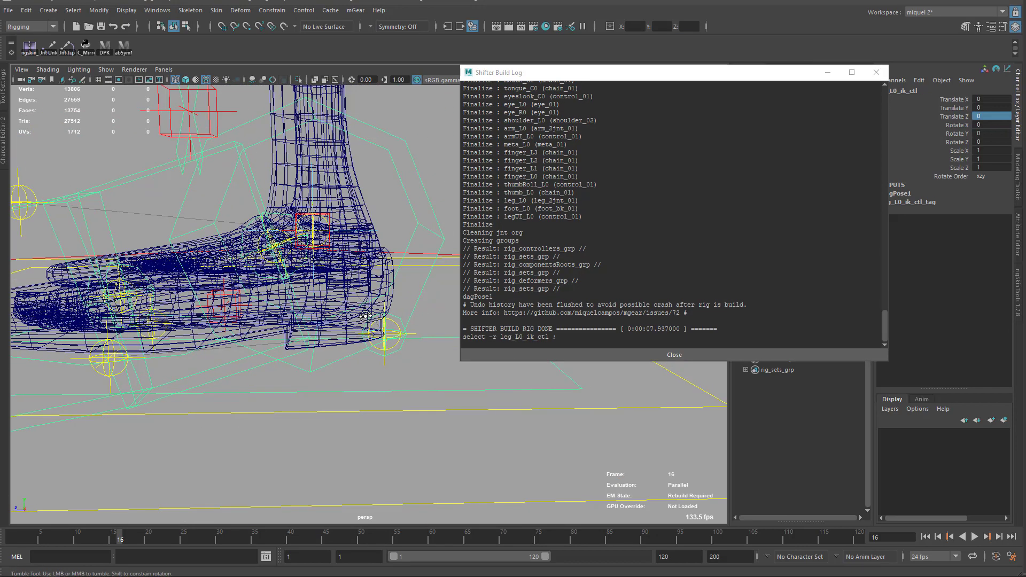
key(e)
drag(408, 195, 394, 213)
key(ctrl+z)
scroll(315, 329, down, 4)
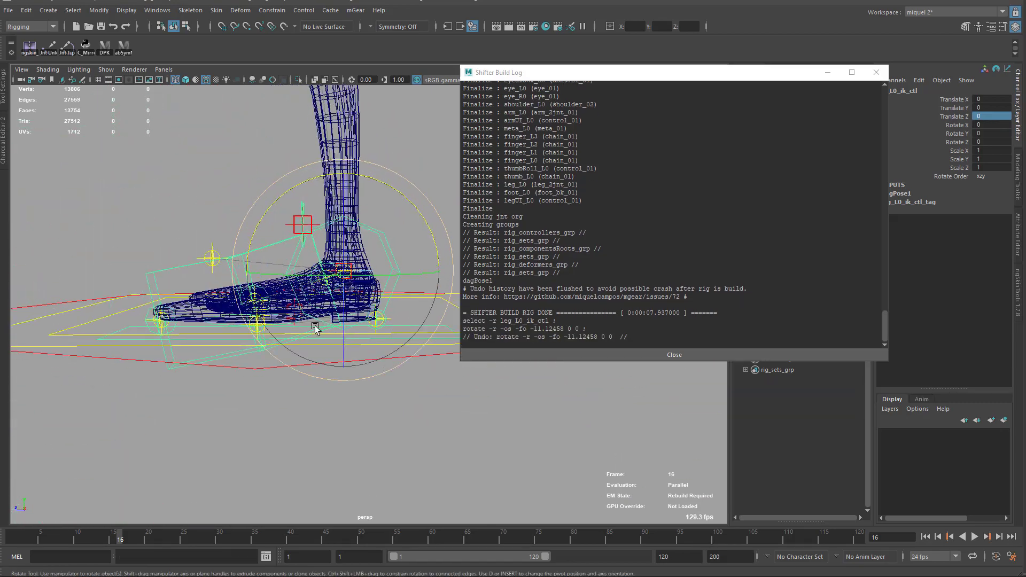
- Examine the left foot's controls and pivots and the whole-body control layout
alt+drag(315, 329, 383, 294)
click(429, 321)
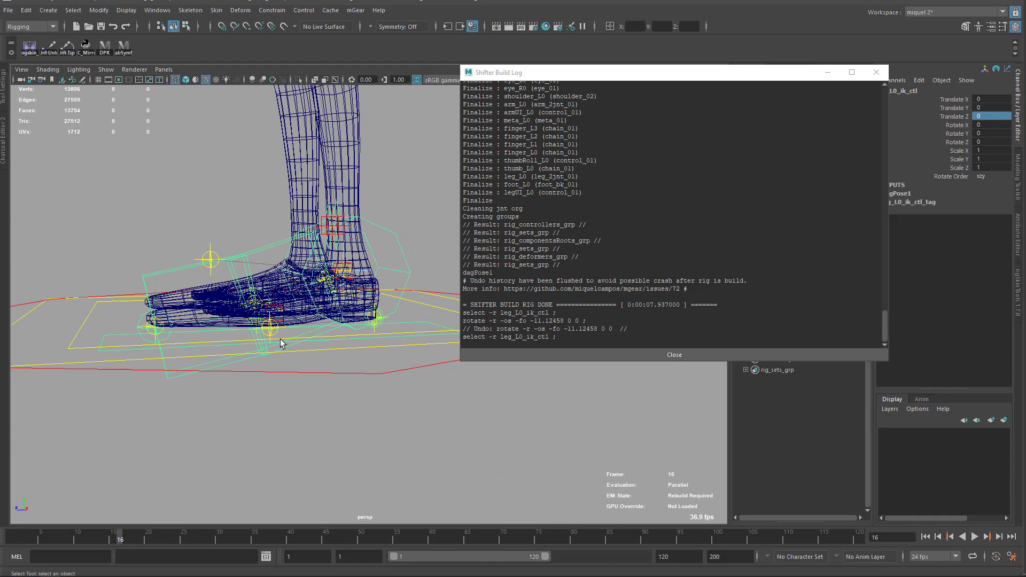
alt+drag(281, 343, 315, 342)
alt+right_drag(316, 342, 220, 205)
alt+drag(219, 205, 267, 225)
alt+middle_drag(267, 225, 328, 378)
alt+right_drag(327, 378, 299, 257)
alt+middle_drag(300, 257, 299, 371)
alt+drag(381, 300, 354, 314)
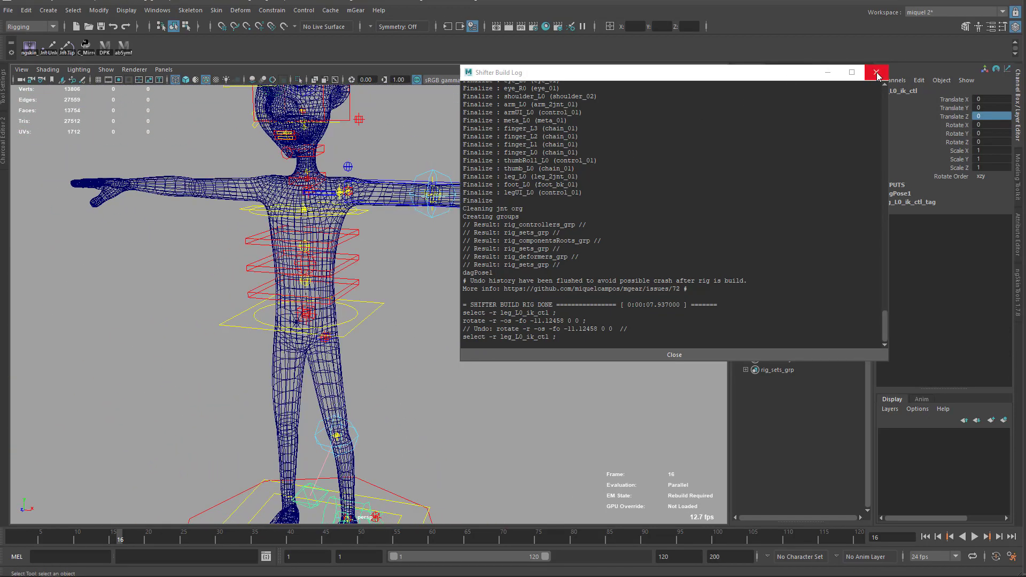
- Close the build log and delete the rig and rig_sets_grp
click(877, 75)
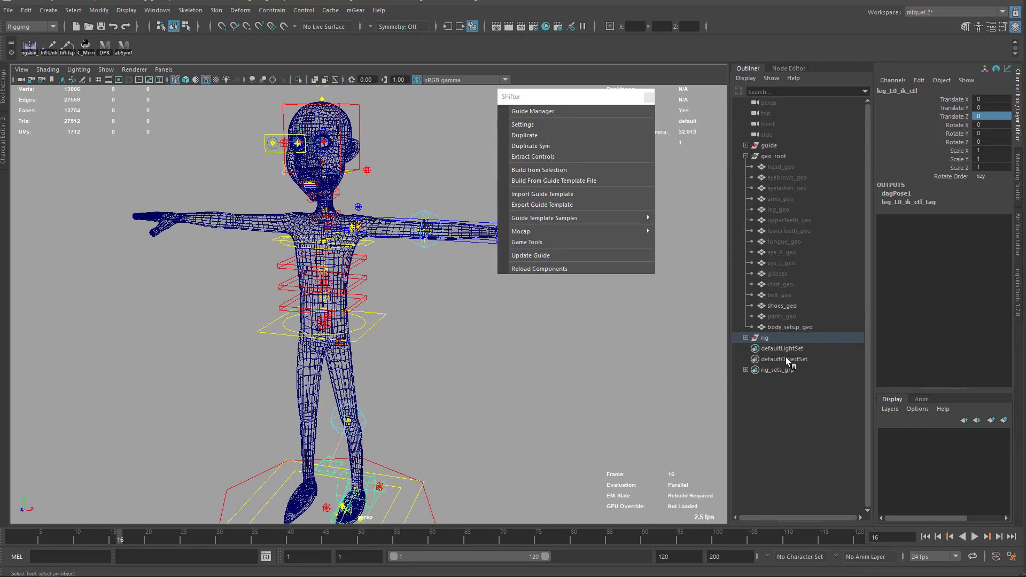
key(Delete)
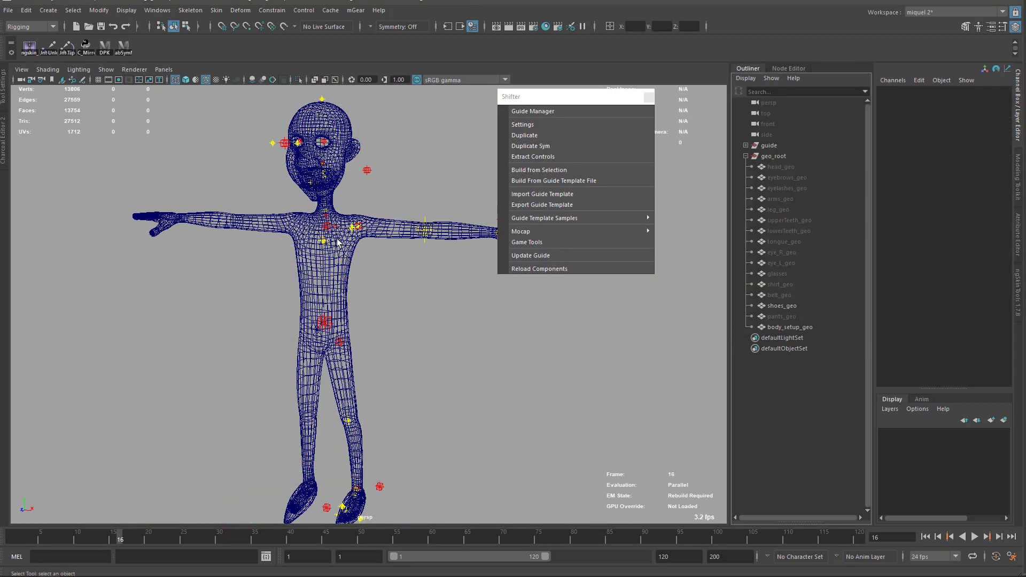
- Mirror the left shoulder guide with its arm and the left leg guide to the other side with Duplicate Sym
click(354, 228)
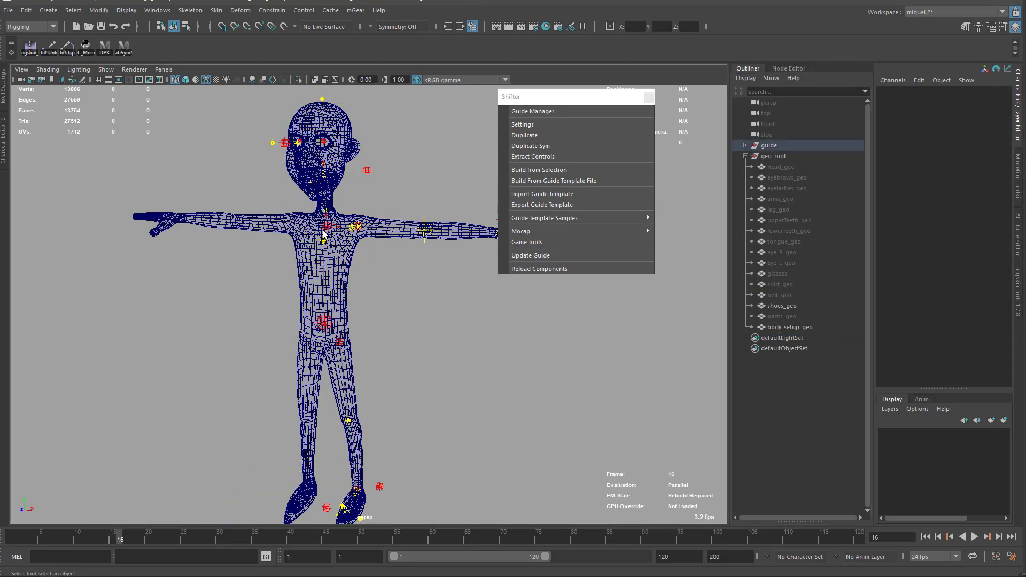
click(546, 148)
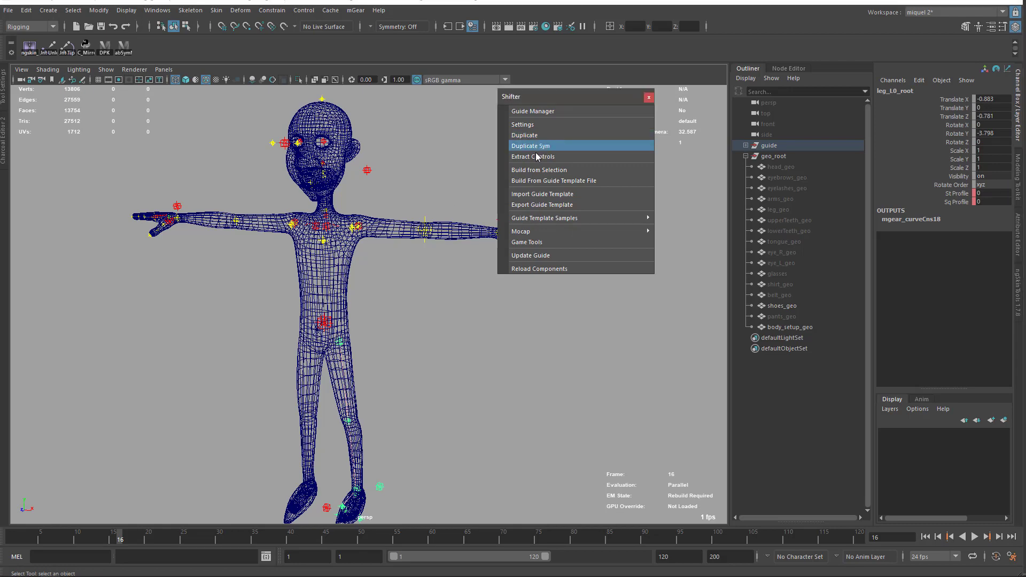
alt+drag(451, 460, 524, 271)
alt+right_drag(525, 270, 407, 341)
alt+drag(407, 341, 402, 409)
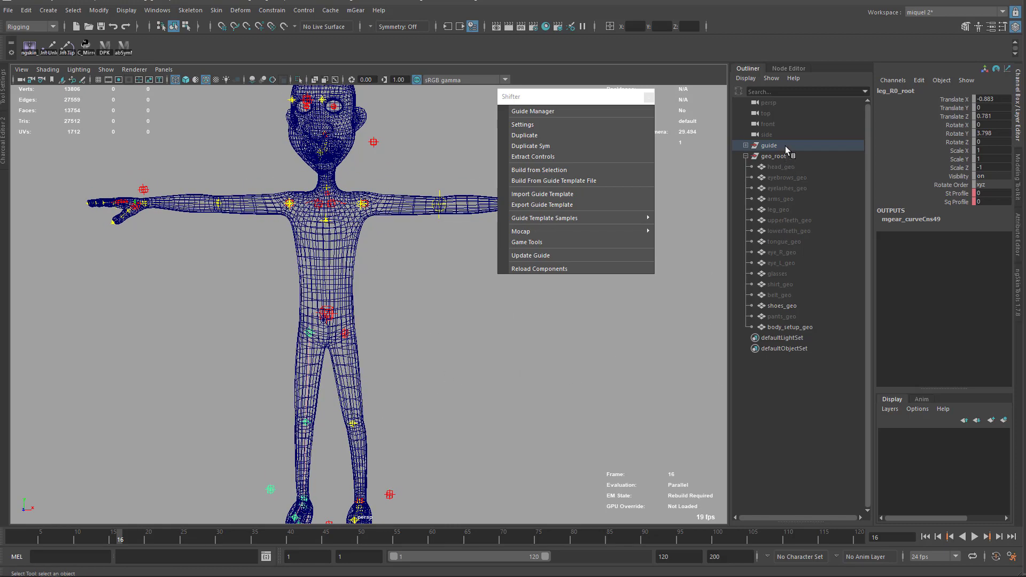
- Build the full rig from the guide with both arms and legs
click(770, 146)
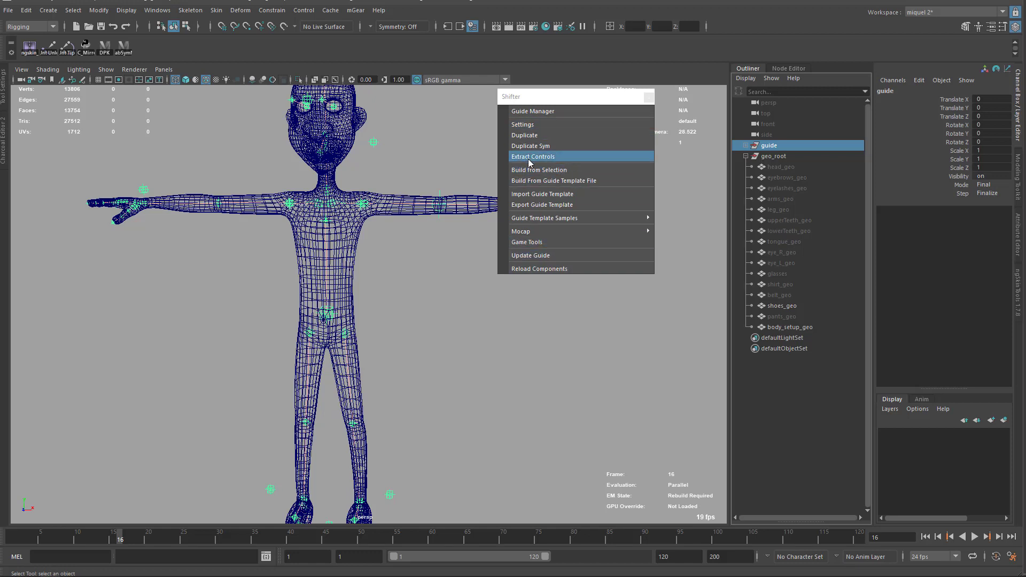
click(539, 170)
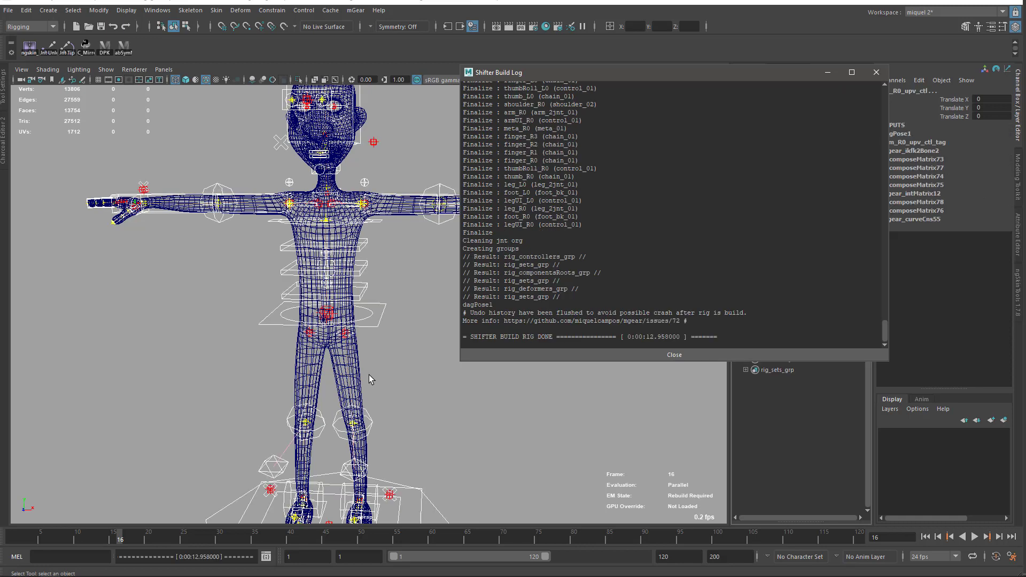
- Show the whole character in shaded display and save the scene
alt+right_drag(399, 412, 371, 249)
key(5)
key(ctrl+s)
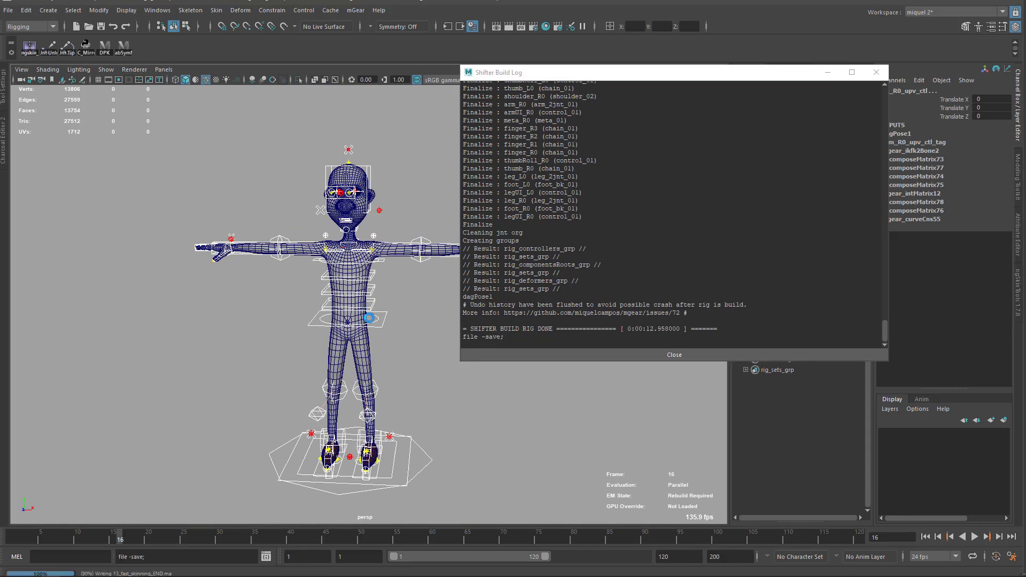